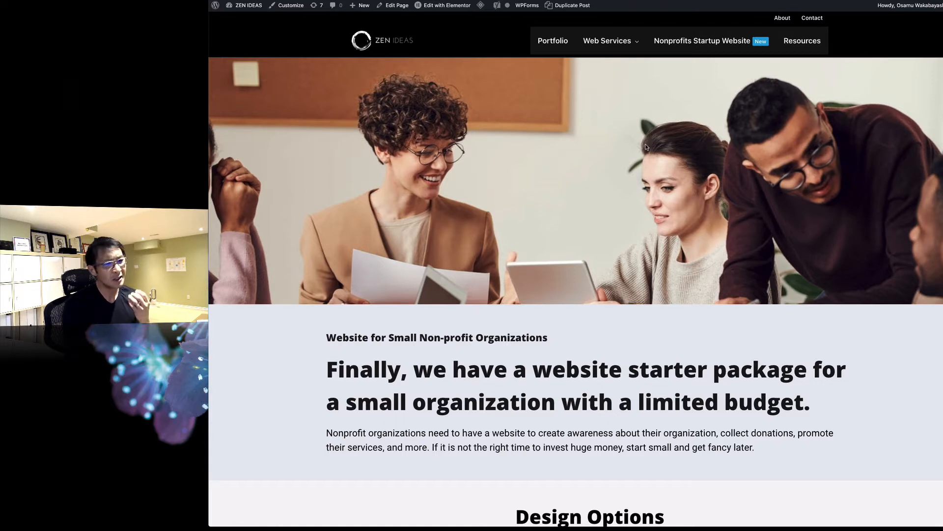
Step: Examine the design options and the "What's included in the website starter package" section on the nonprofit starter page
scroll(640, 194, down, 2)
scroll(640, 193, down, 10)
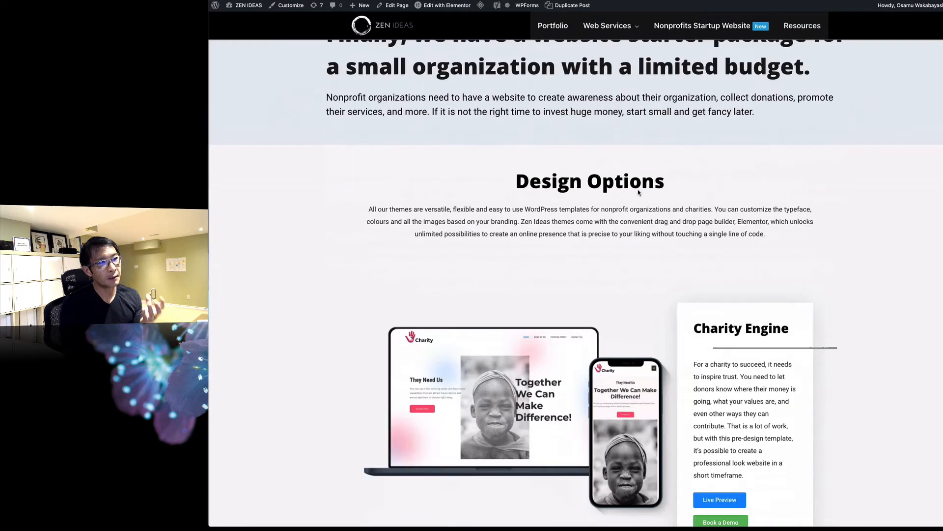
scroll(638, 191, down, 7)
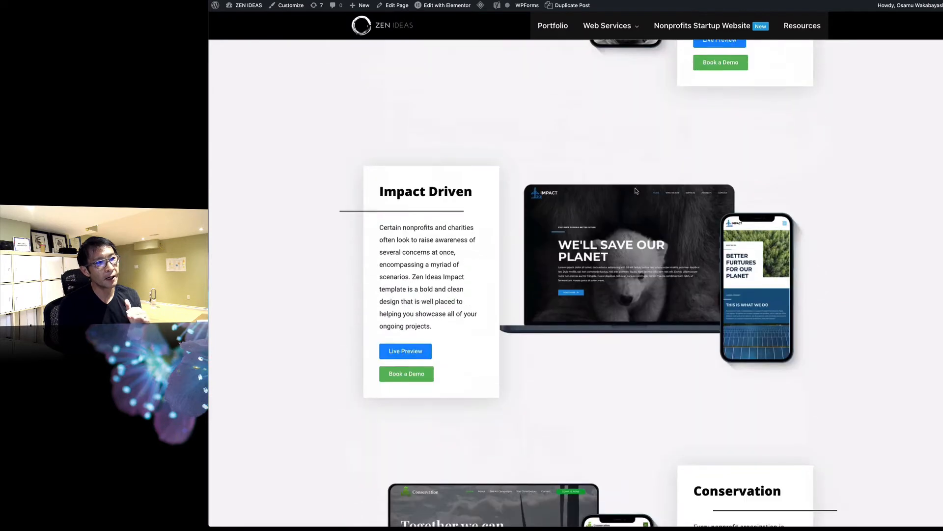
scroll(629, 179, up, 1)
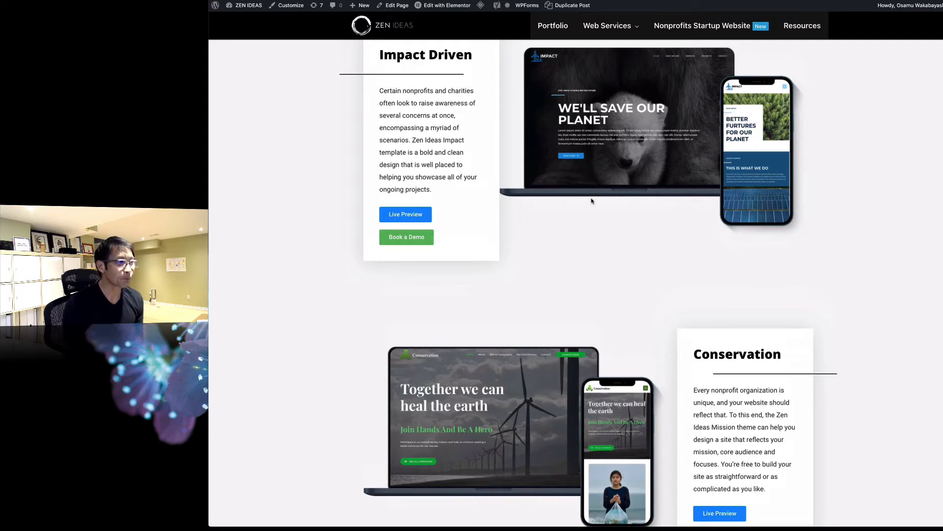
scroll(587, 236, down, 4)
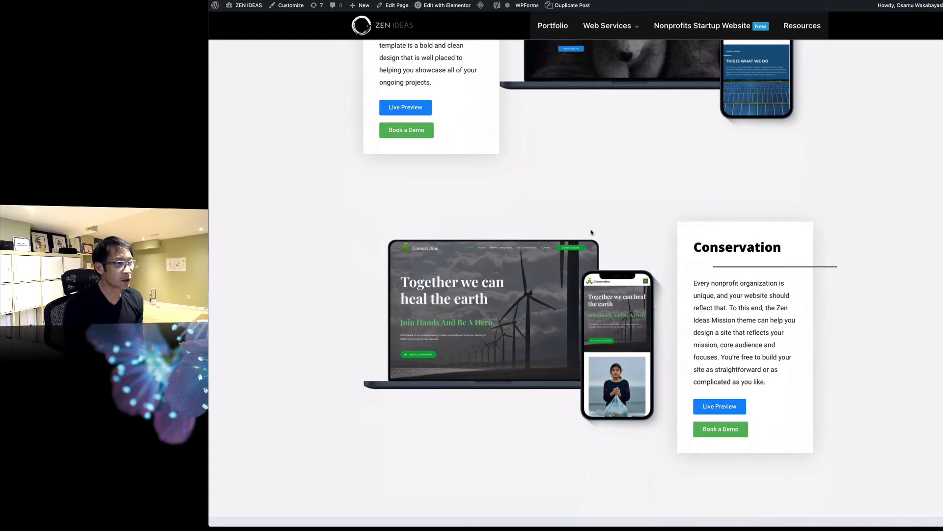
scroll(588, 235, down, 3)
scroll(549, 228, down, 12)
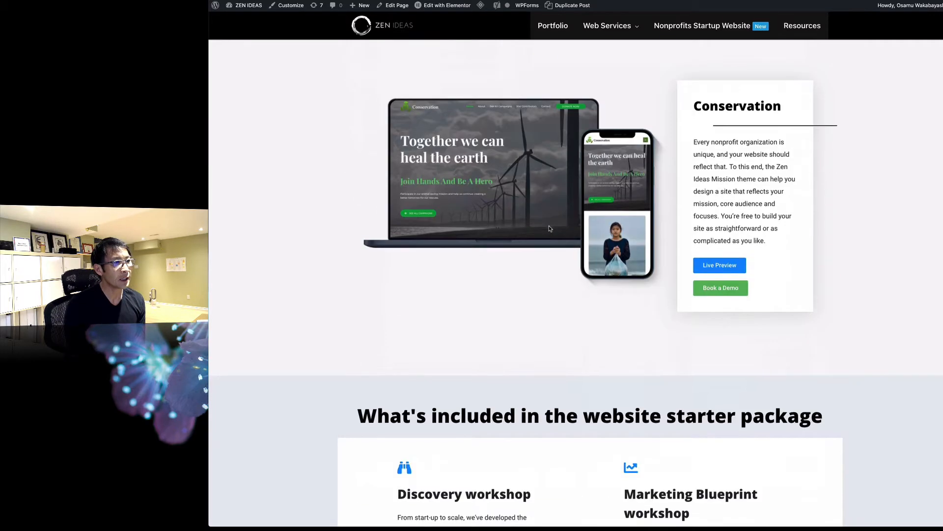
scroll(550, 230, down, 2)
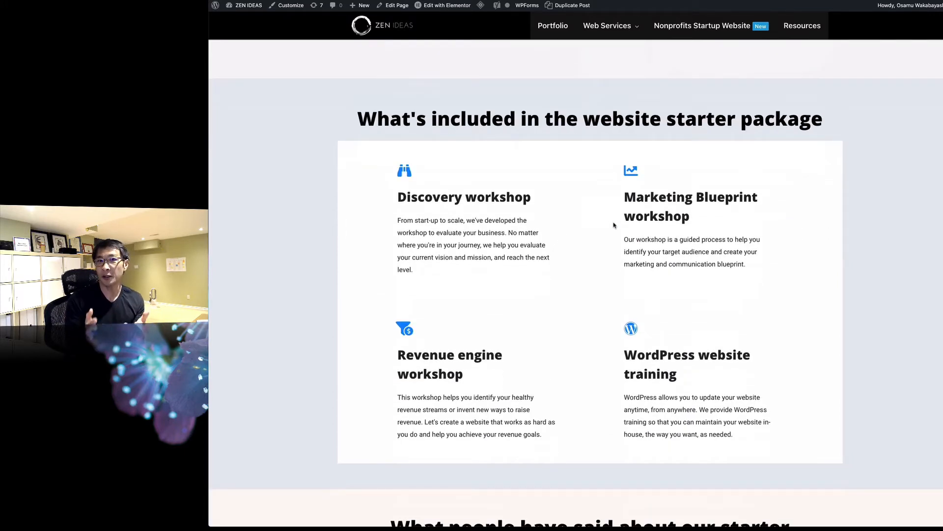
scroll(606, 263, down, 1)
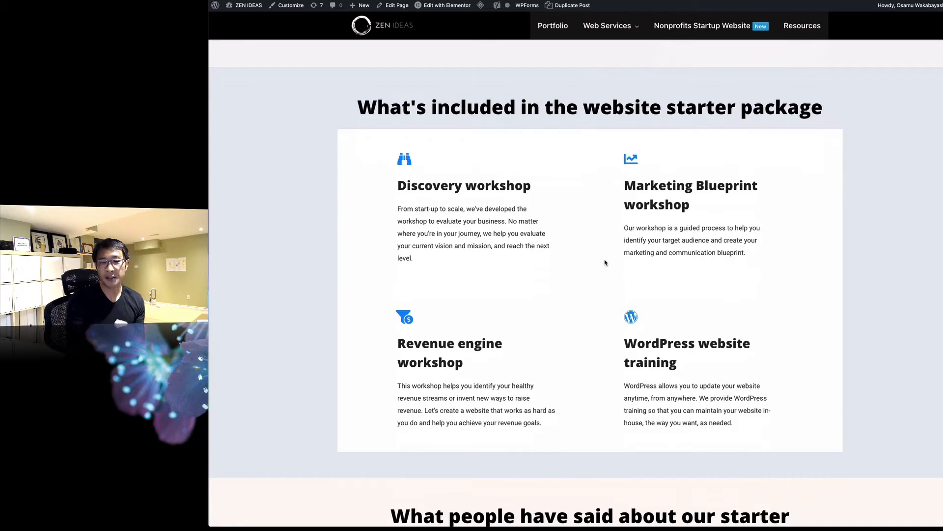
scroll(597, 267, down, 2)
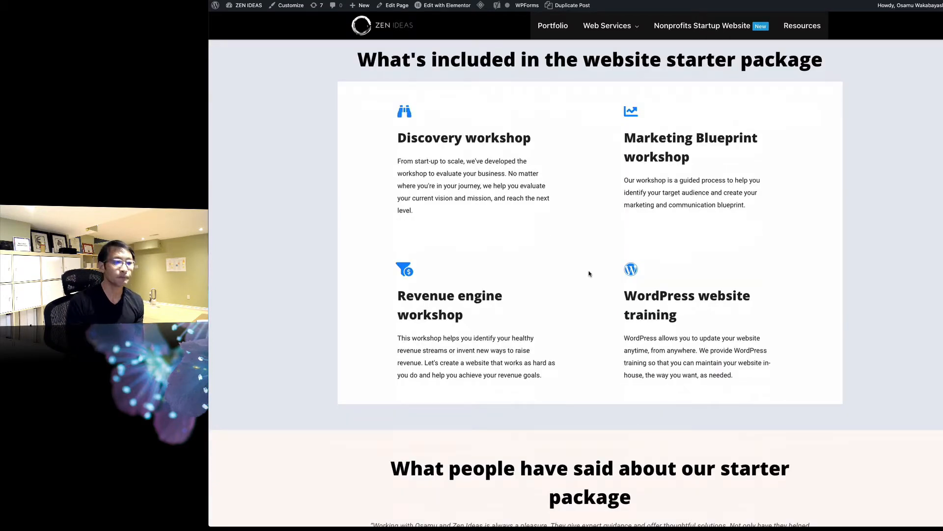
scroll(594, 283, down, 15)
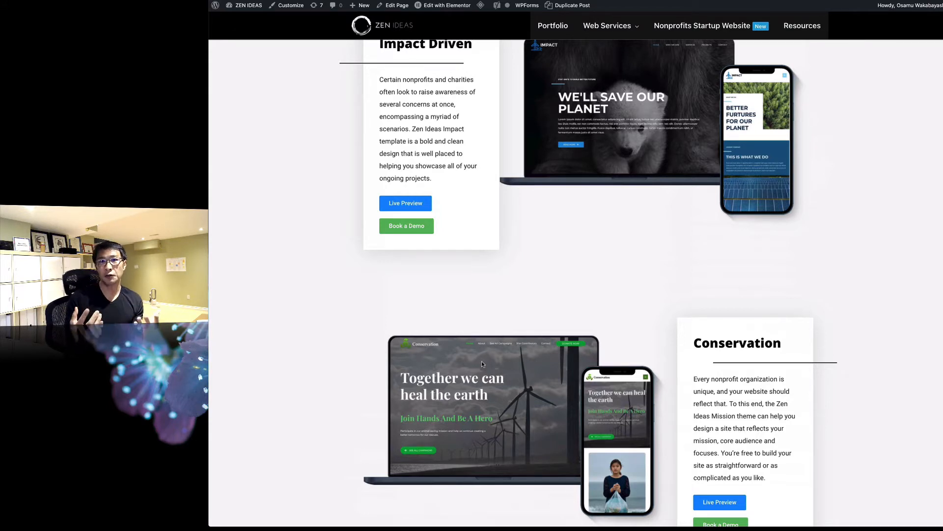
scroll(610, 354, down, 10)
scroll(610, 354, up, 3)
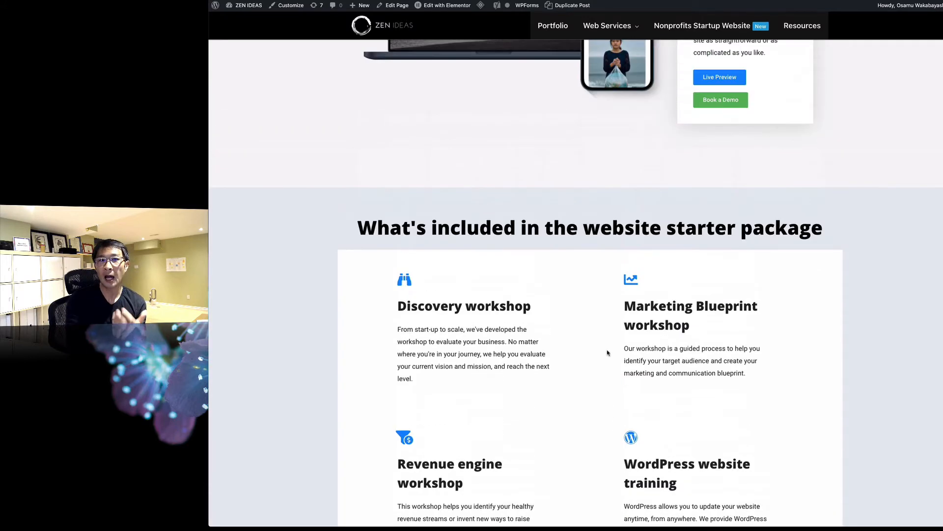
Step: Open the live preview of the Conservation template and look over the upper part of its home page
scroll(604, 350, up, 5)
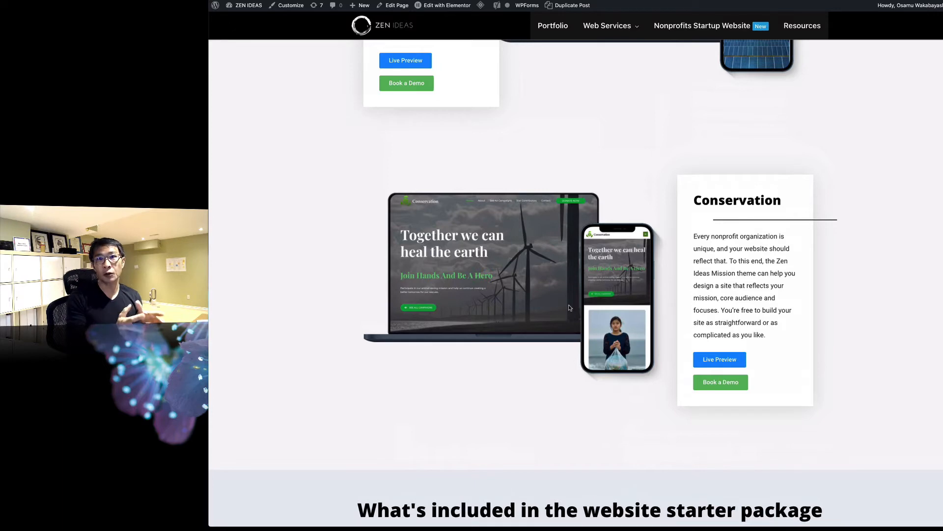
scroll(570, 308, up, 2)
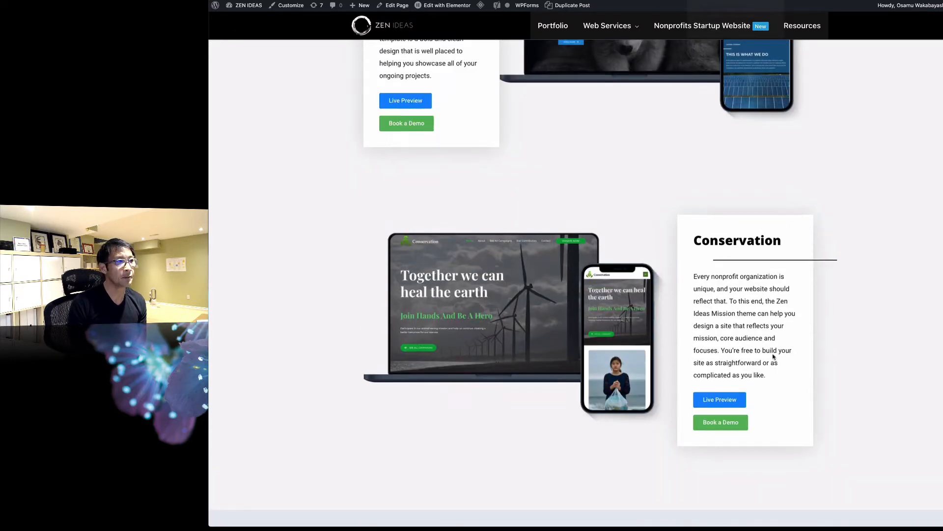
scroll(781, 398, up, 5)
scroll(769, 414, down, 5)
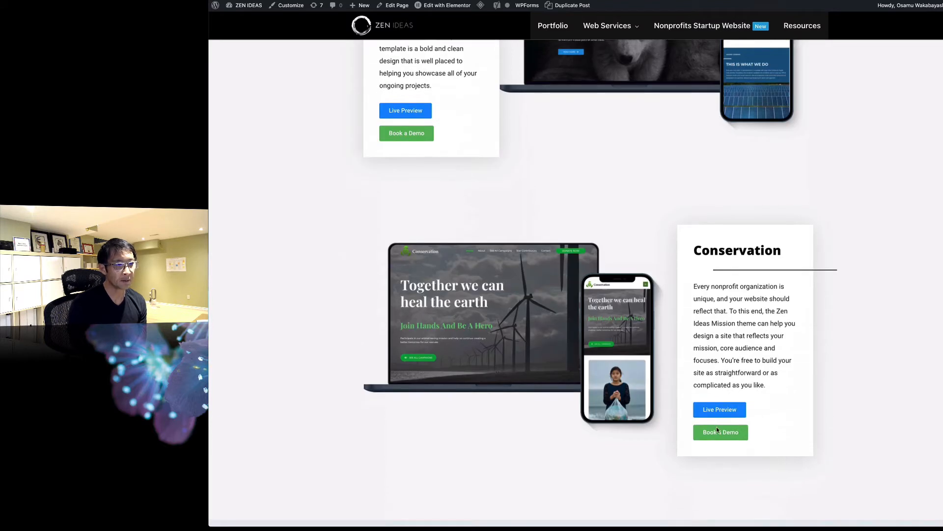
click(715, 408)
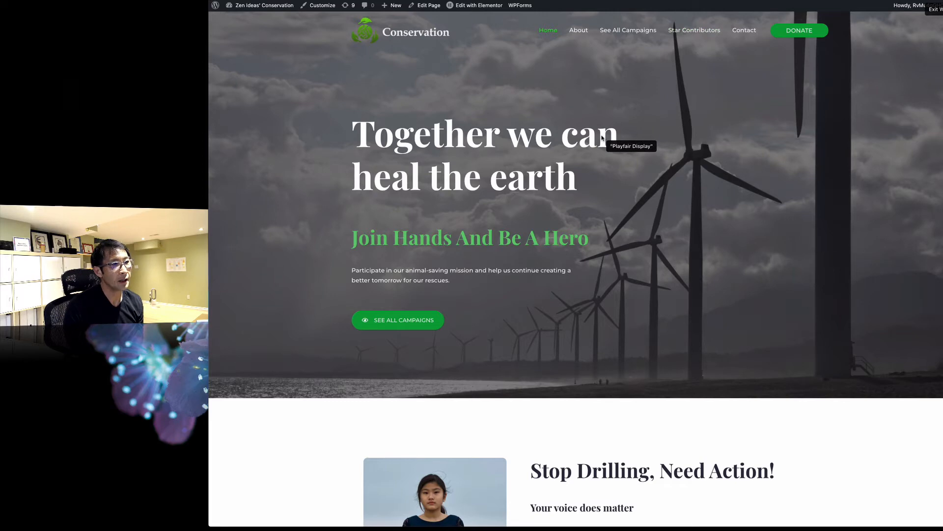
scroll(602, 137, down, 3)
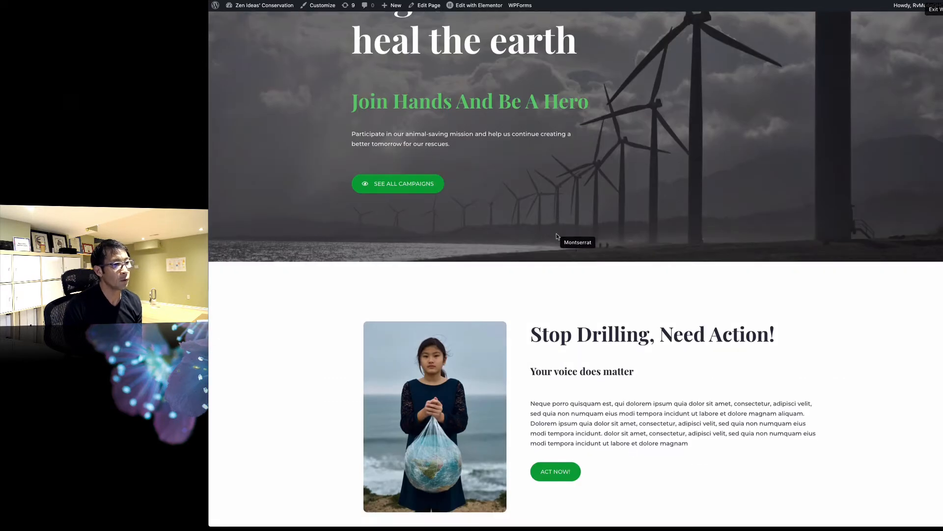
scroll(563, 247, down, 1)
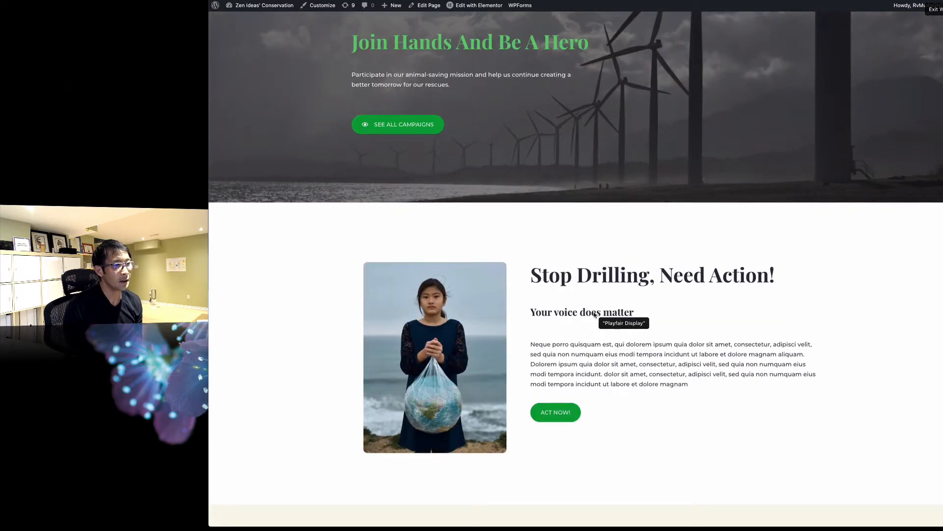
scroll(595, 315, down, 1)
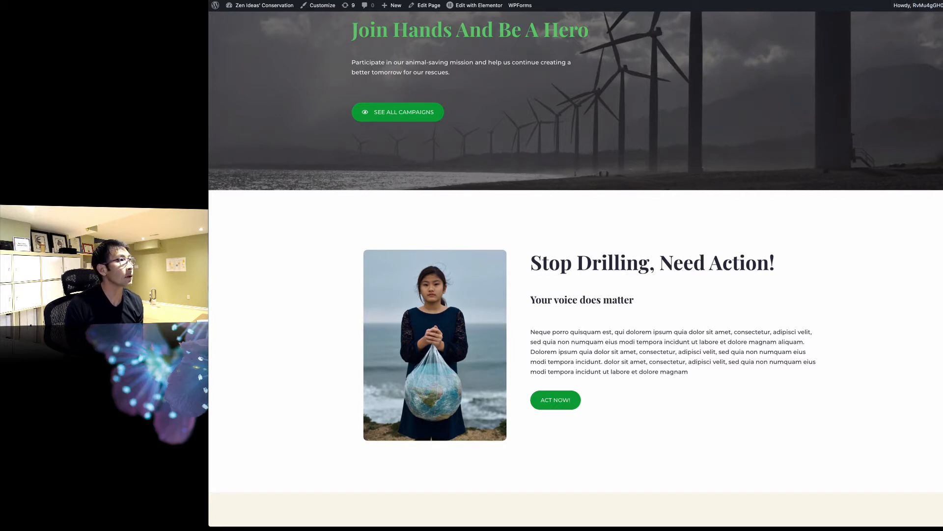
Step: Go to the Conservation site's WordPress dashboard and open the theme customizer
click(253, 16)
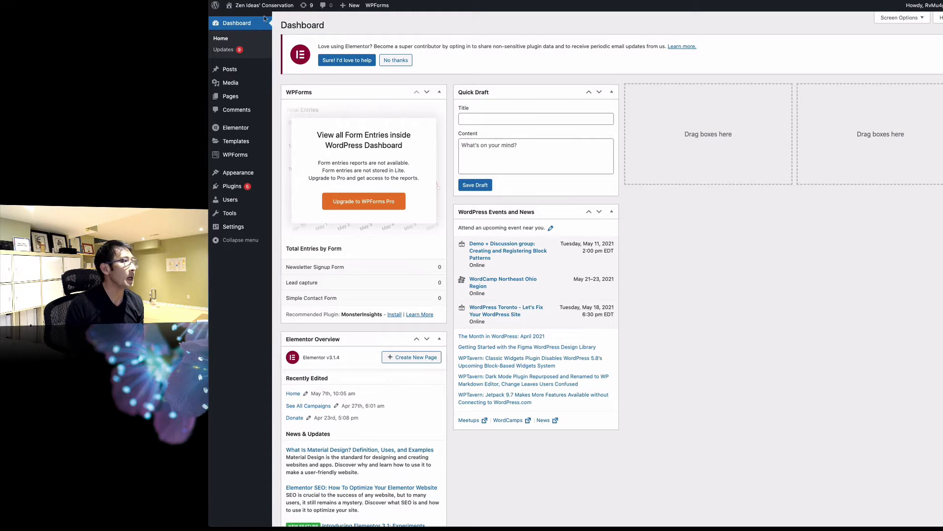
mouse_move(250, 99)
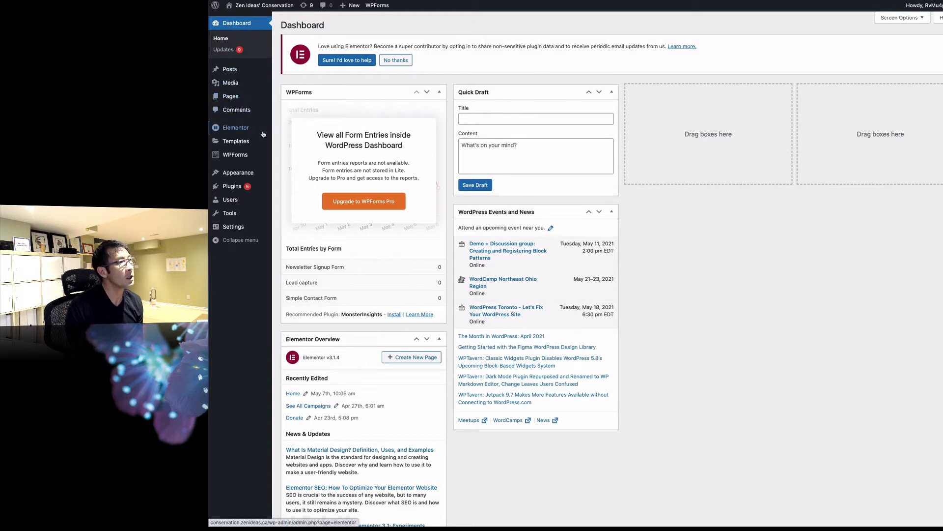
mouse_move(264, 149)
mouse_move(267, 172)
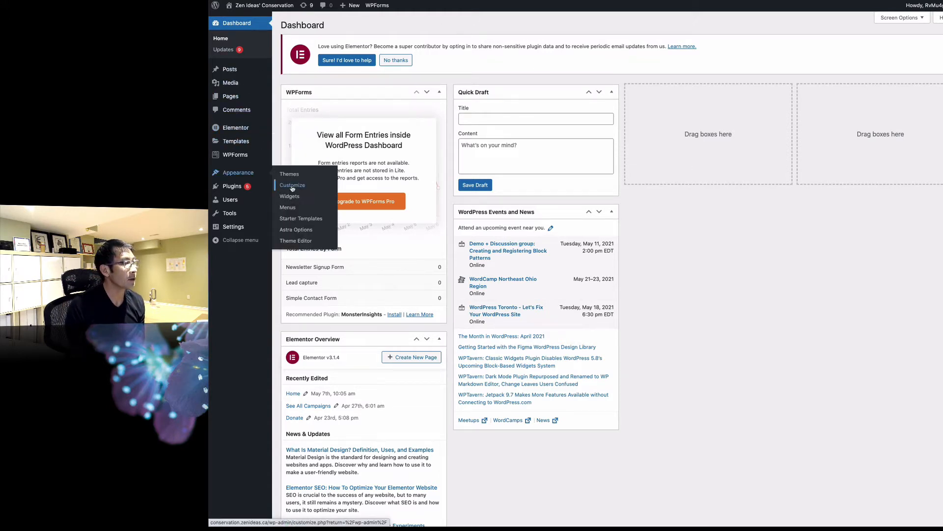
click(292, 186)
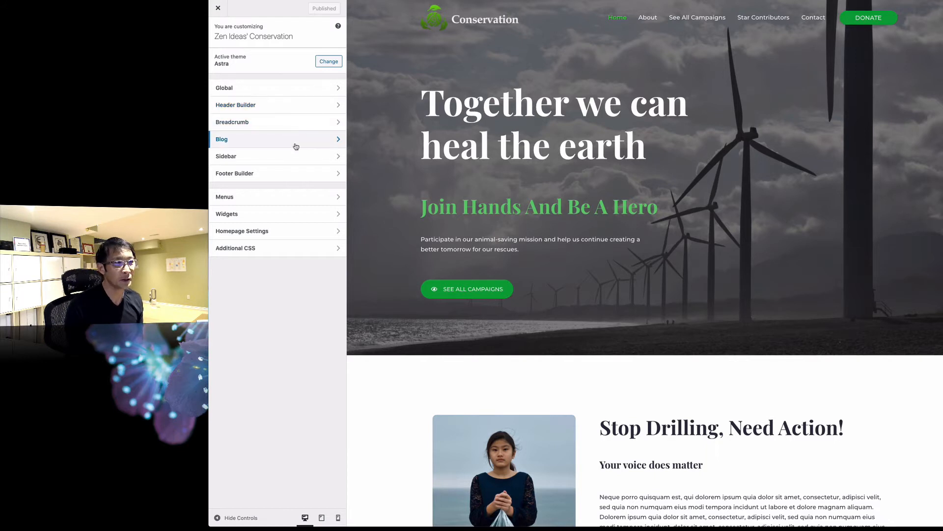
Step: Open the global base color settings and inspect the "Stop Drilling, Need Action!" heading in the page preview
click(237, 92)
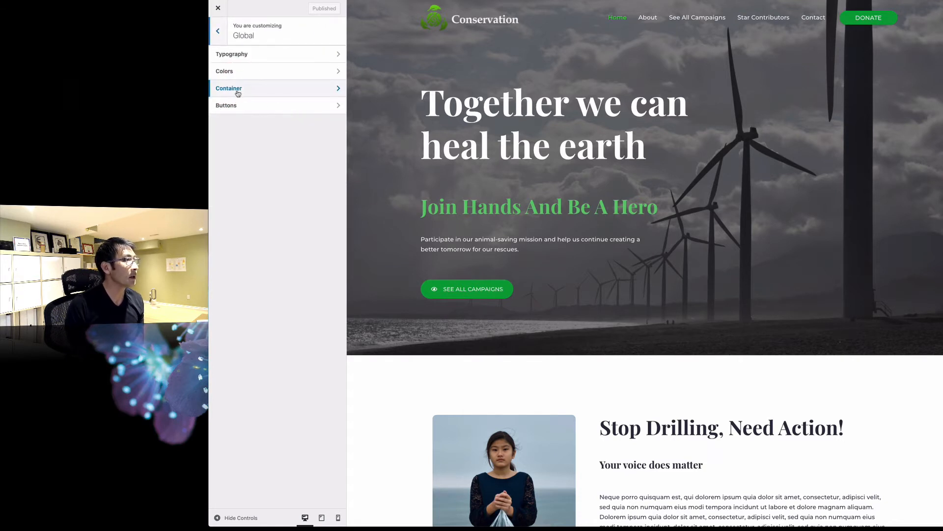
click(267, 73)
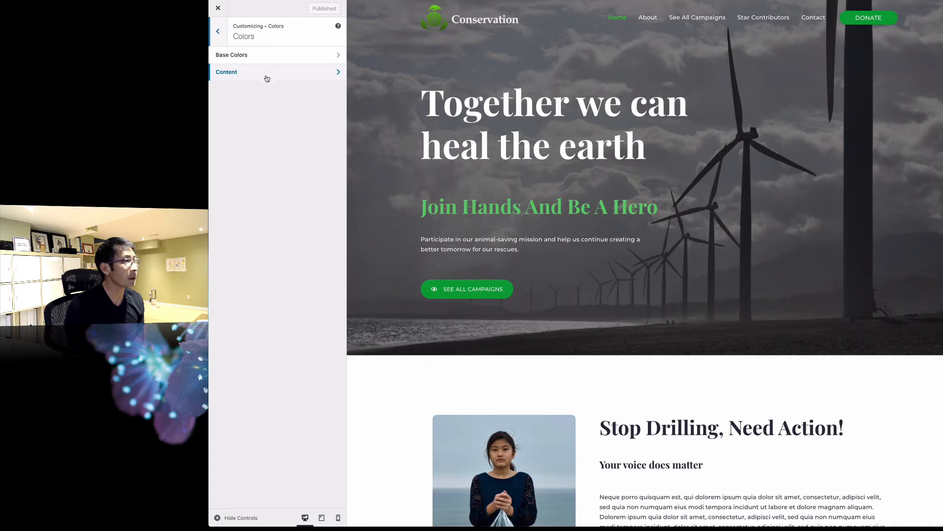
click(270, 60)
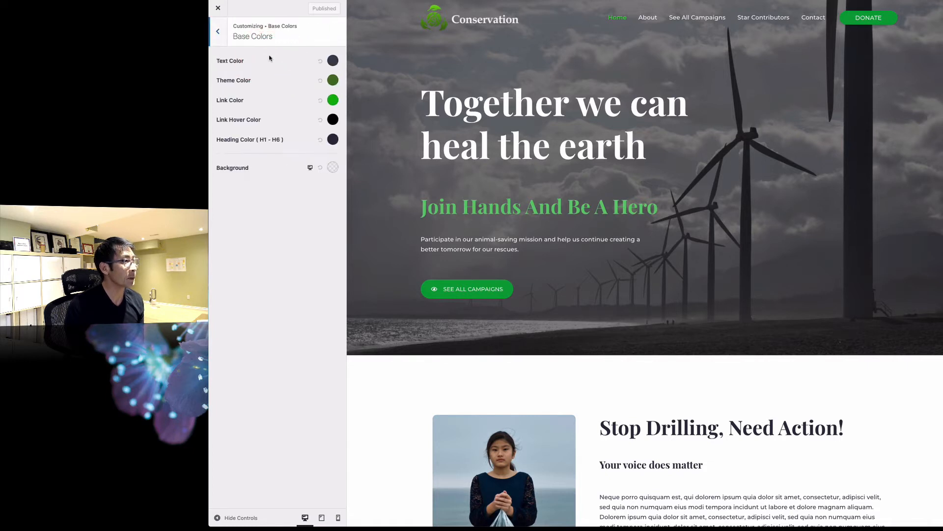
scroll(632, 415, down, 5)
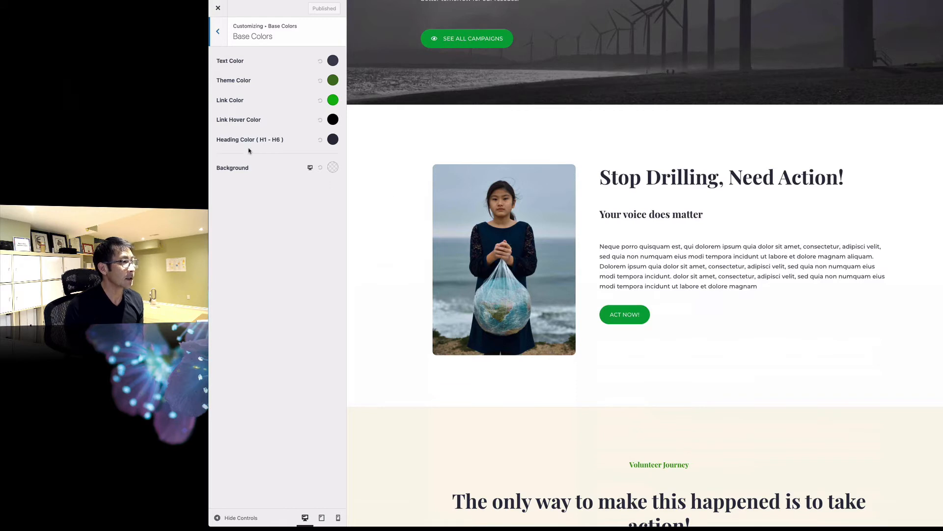
drag(622, 180, 720, 177)
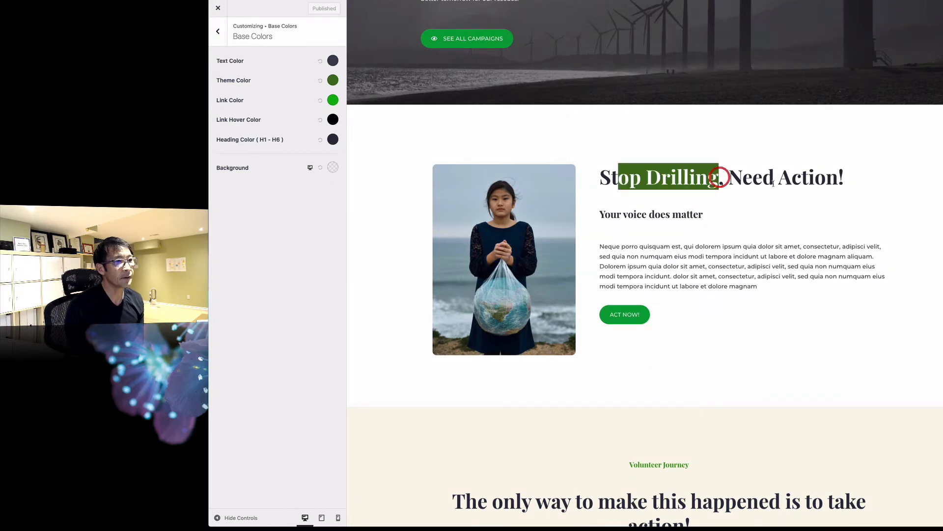
click(783, 183)
drag(825, 180, 696, 183)
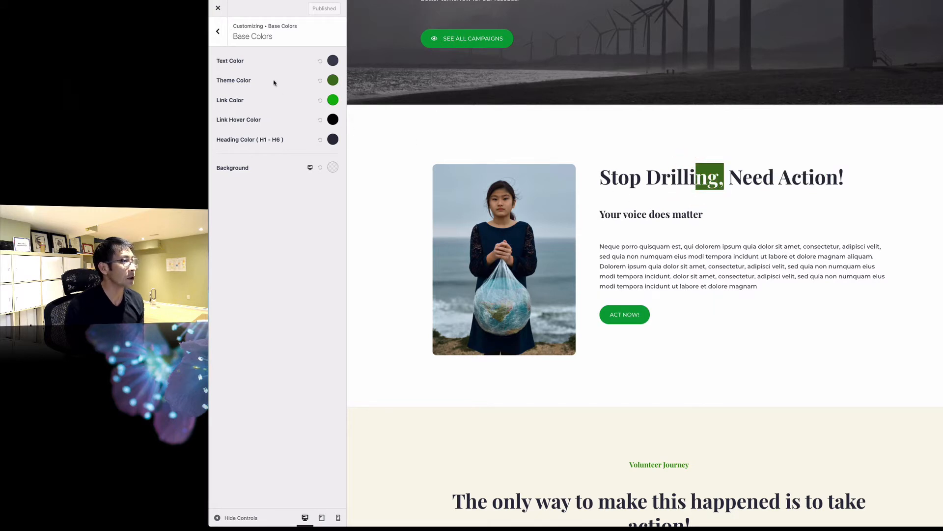
Step: Open the content color settings and inspect the "Stop Drilling, Need Action!" heading and its subheading in the preview
click(218, 31)
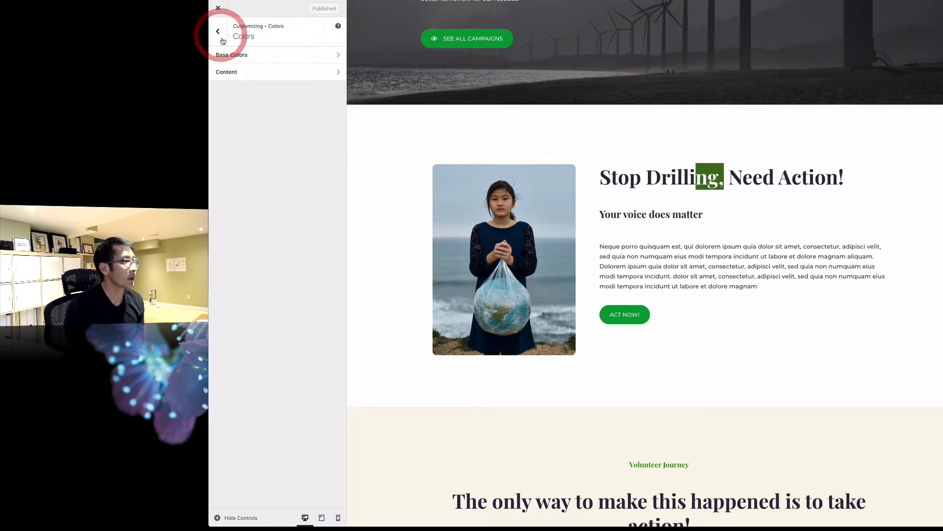
click(271, 72)
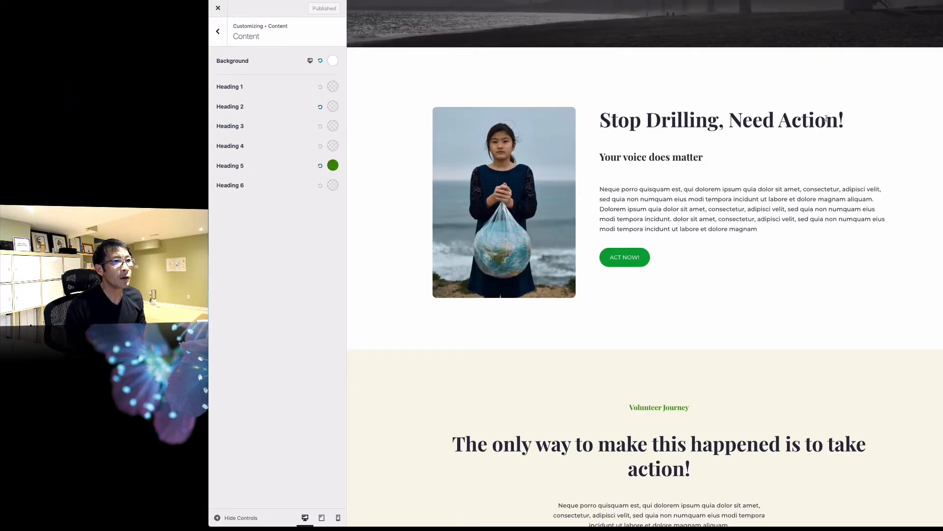
drag(838, 119, 737, 126)
click(684, 157)
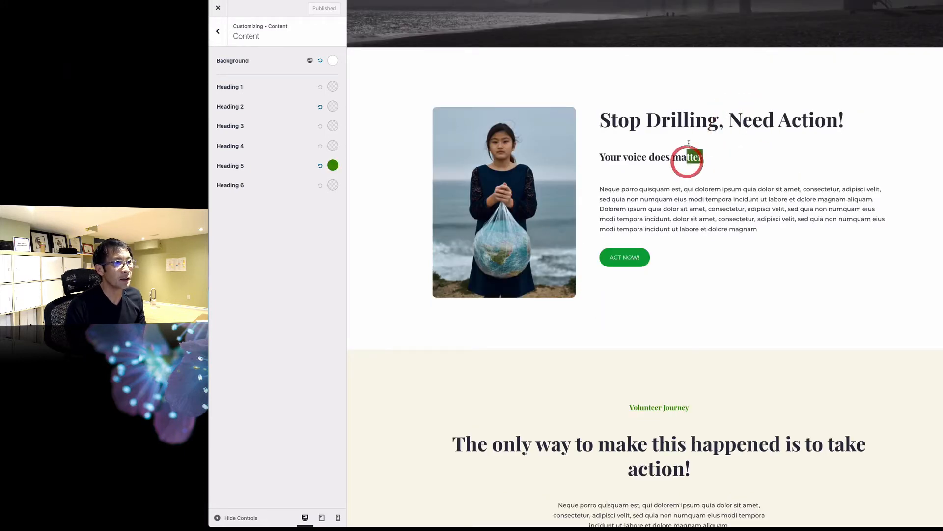
drag(847, 122, 801, 122)
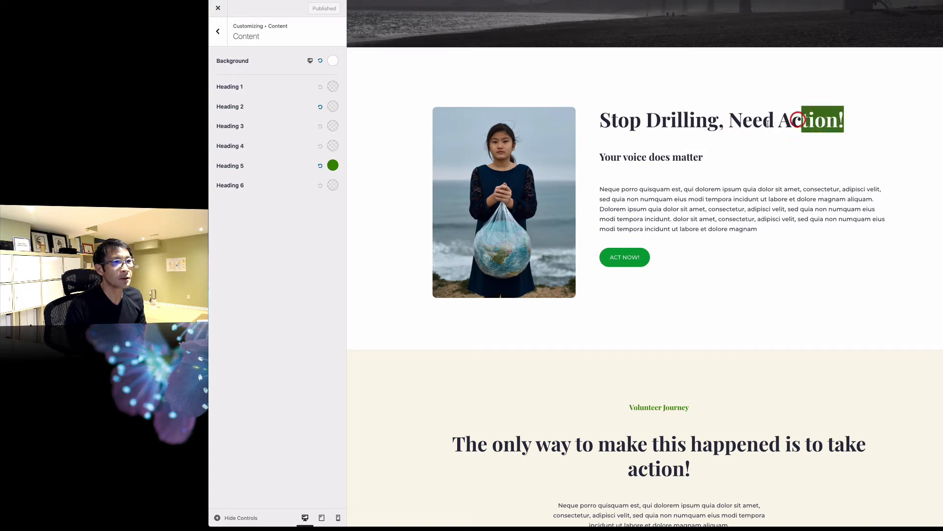
click(694, 125)
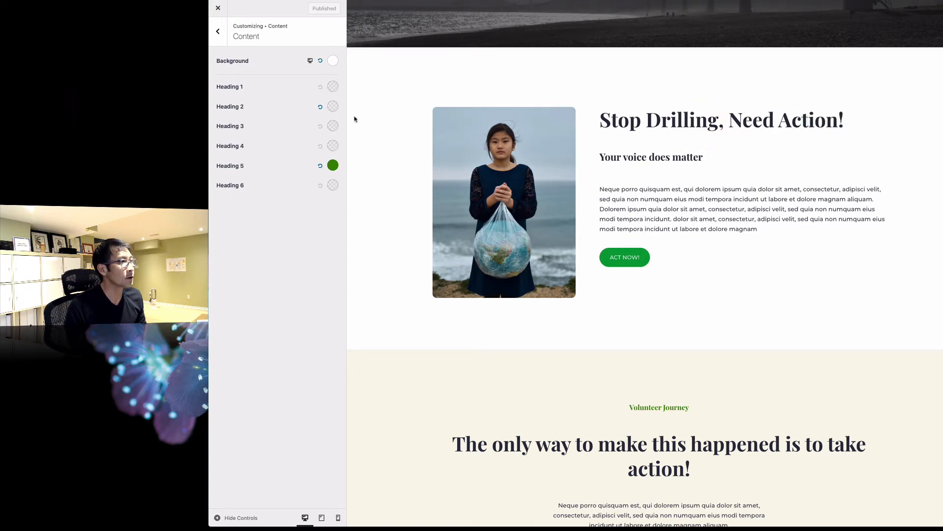
Step: Set the Heading 2 color to purple #8224e3 and check the headings down the page preview
click(333, 107)
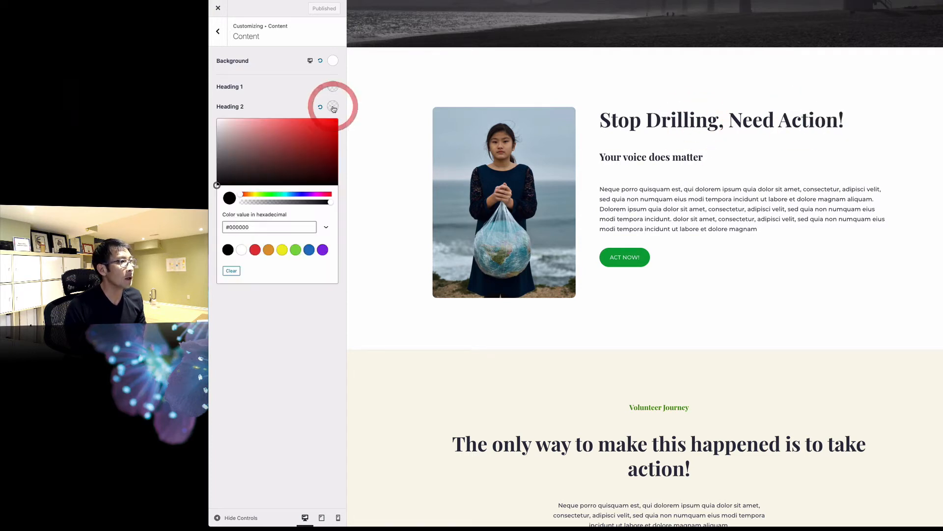
click(323, 250)
scroll(709, 180, down, 8)
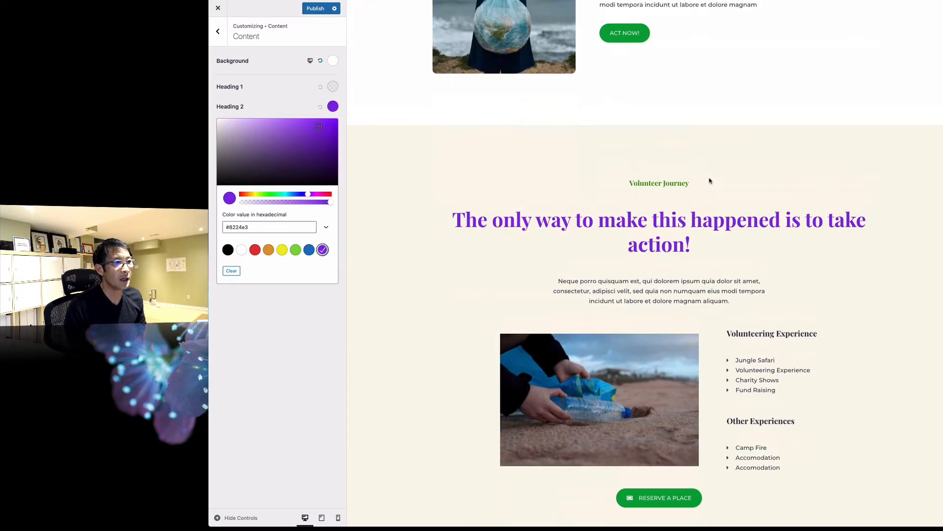
scroll(710, 245, down, 4)
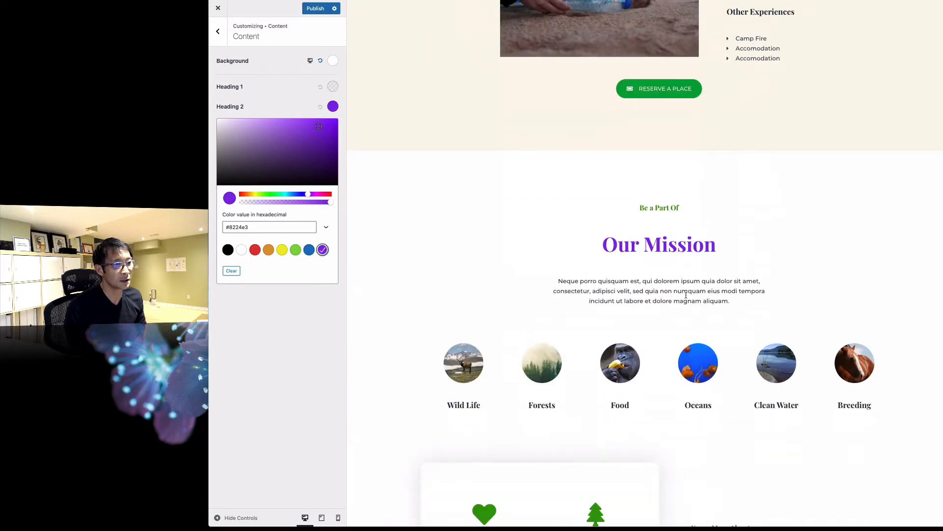
Step: Set the Heading 5 color, used by the "Volunteer Journey" subheading, to purple-magenta #c326e3
scroll(686, 295, up, 2)
scroll(687, 294, up, 10)
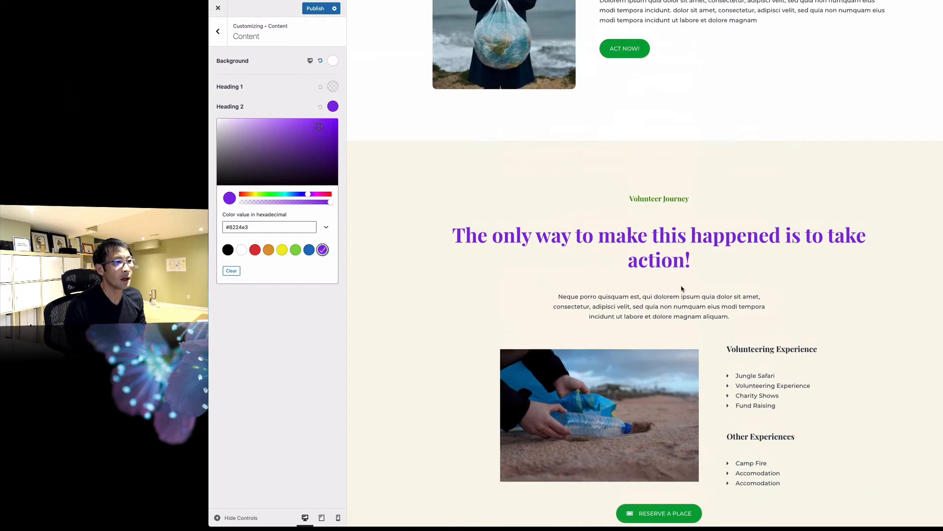
scroll(682, 288, up, 1)
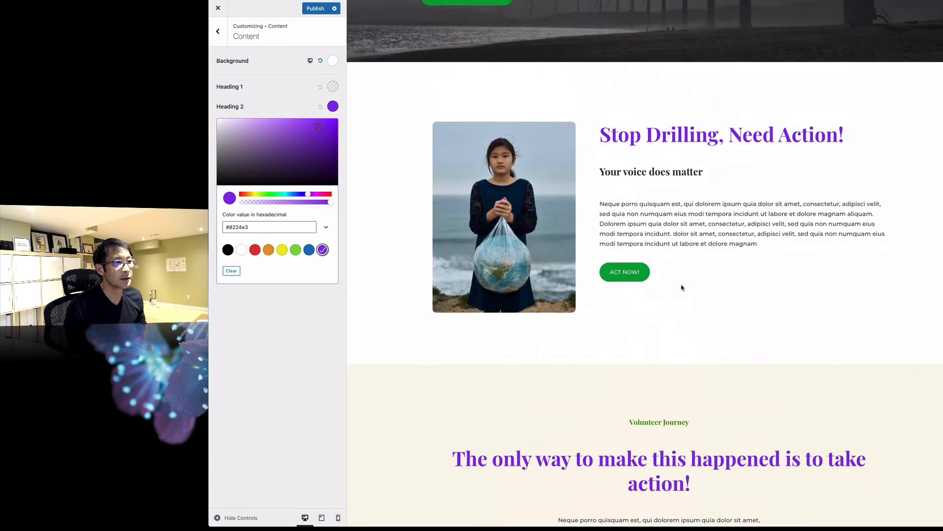
scroll(690, 236, down, 3)
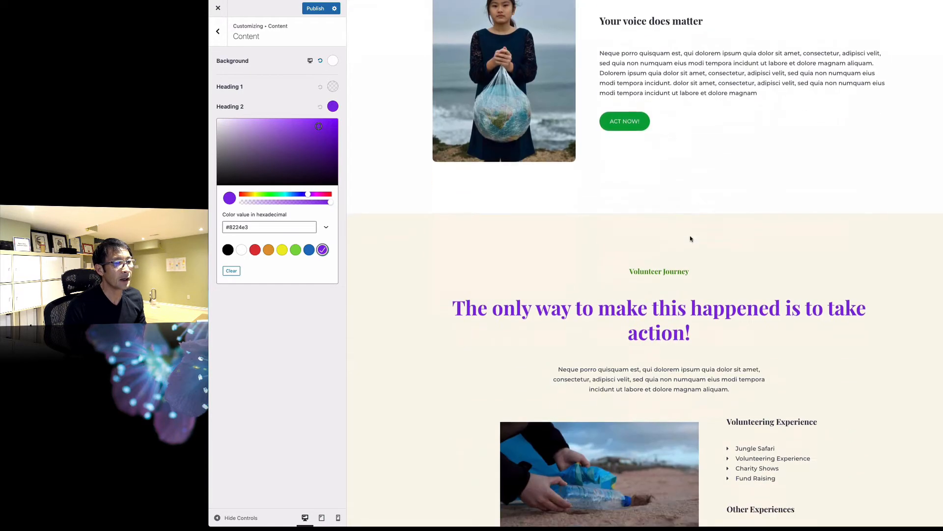
drag(681, 271, 649, 272)
click(691, 272)
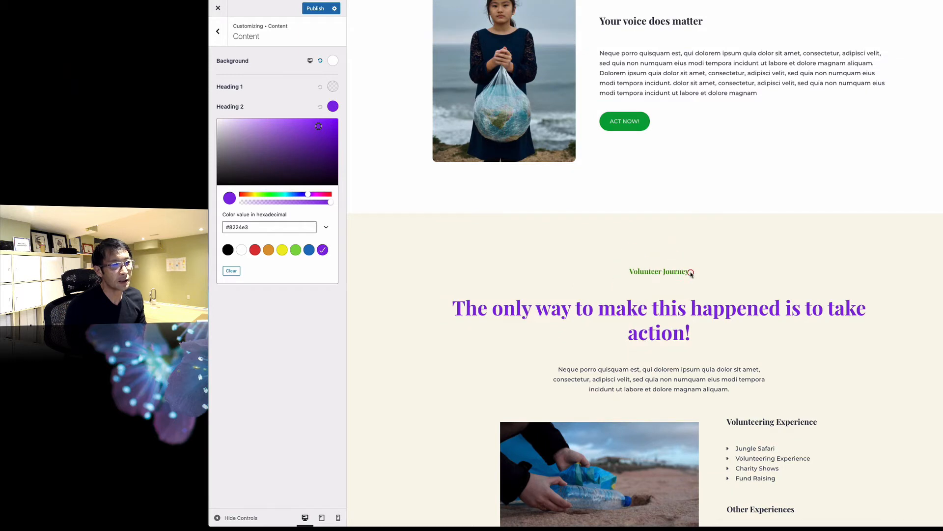
click(289, 100)
click(333, 166)
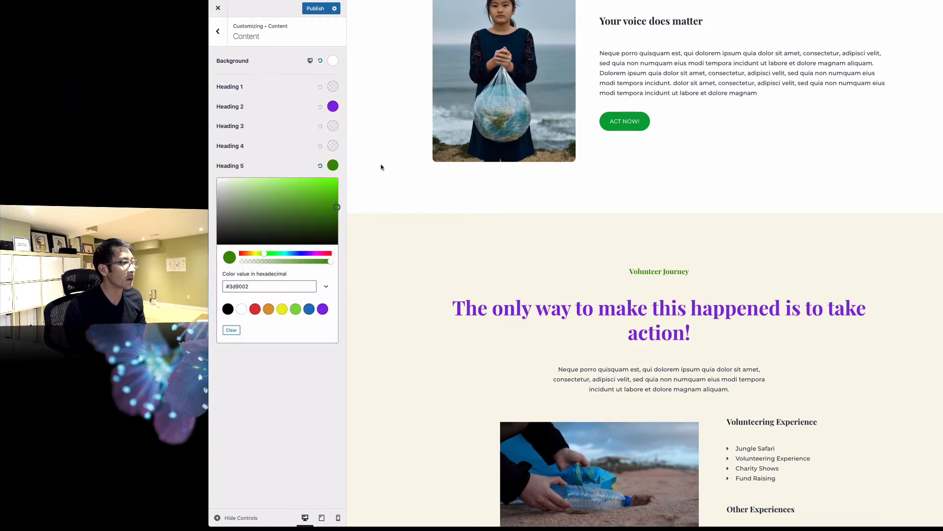
click(323, 308)
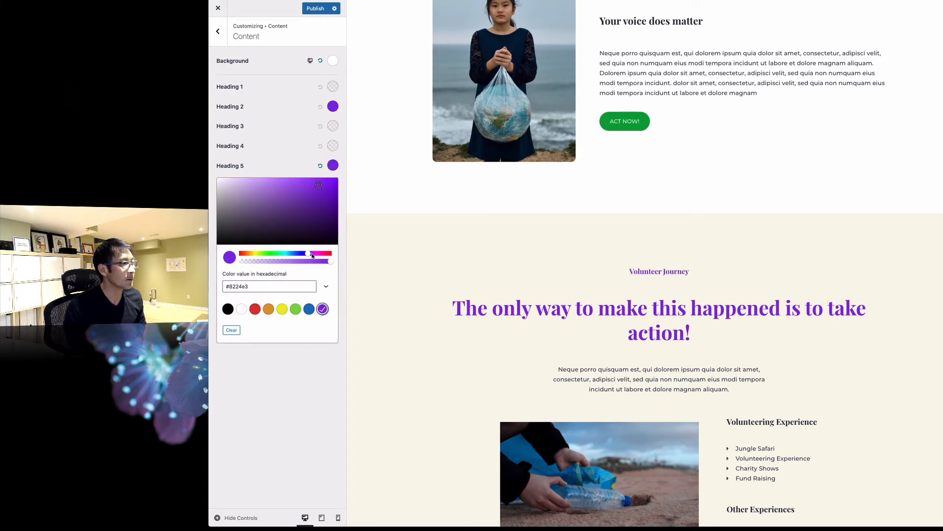
drag(311, 255, 314, 255)
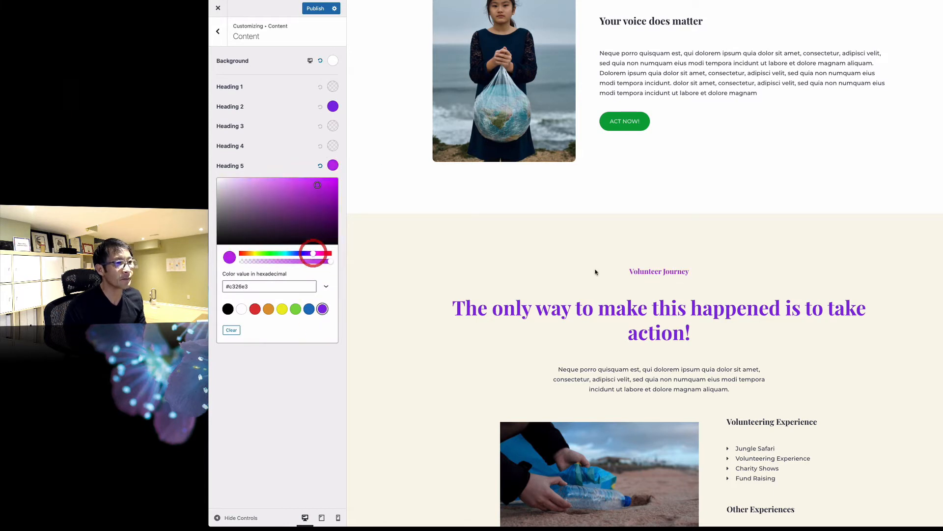
Step: Set the Heading 4 color, used by "Volunteering Experience", to purple #8224e3 and check the headings down the page preview
scroll(644, 260, down, 2)
scroll(657, 273, down, 1)
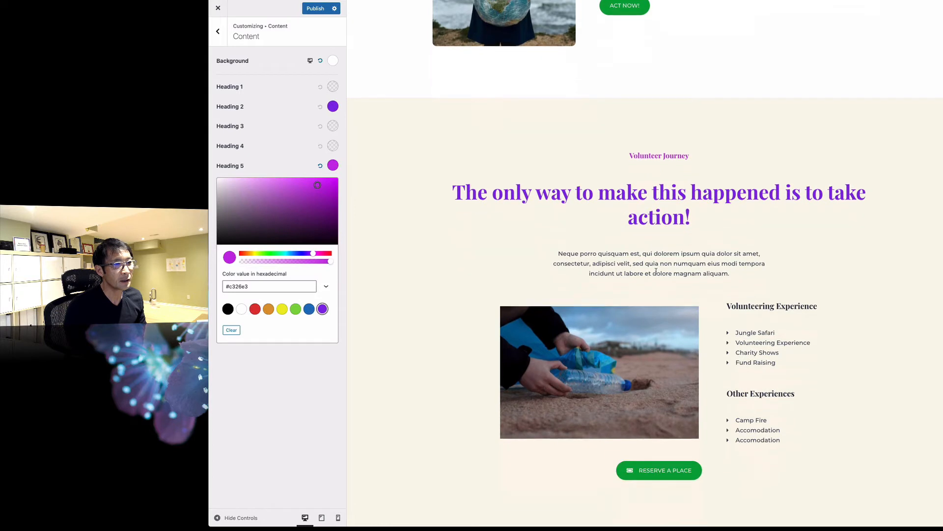
drag(755, 256, 818, 257)
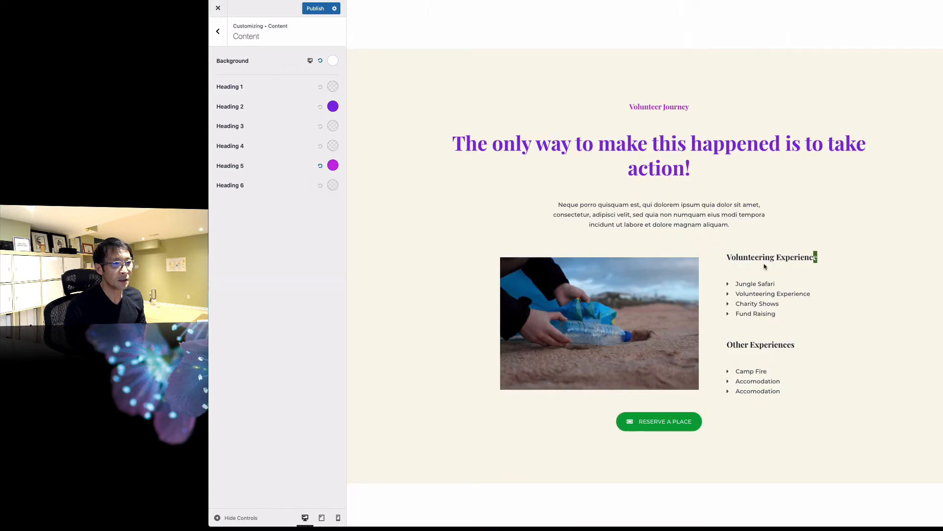
click(333, 145)
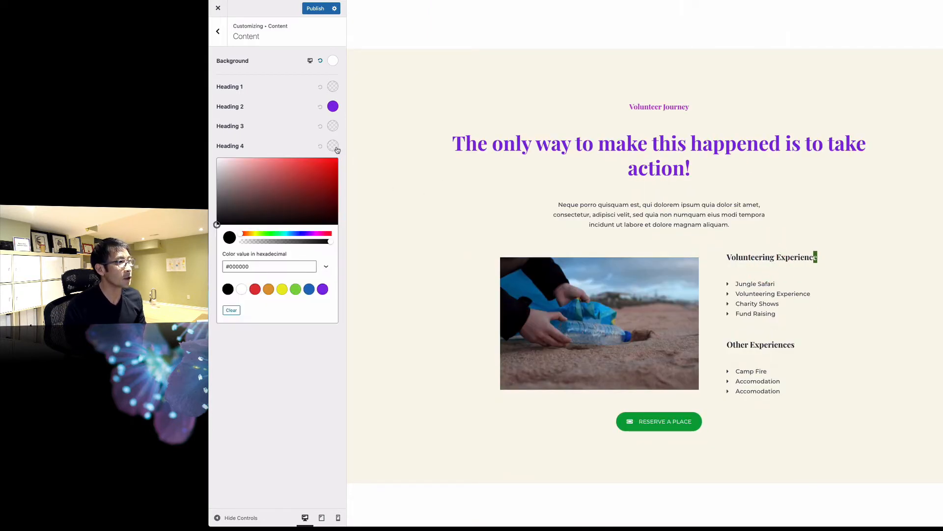
click(322, 289)
scroll(626, 265, down, 2)
scroll(625, 267, down, 4)
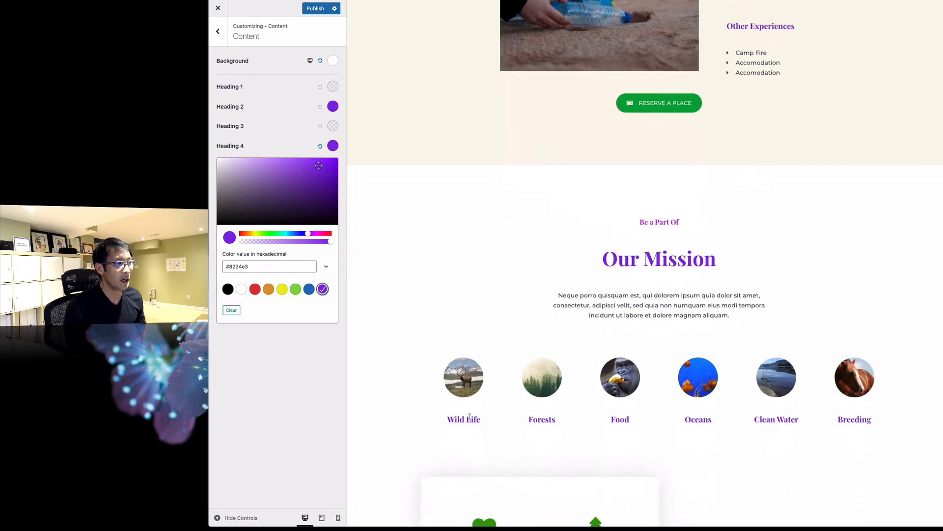
scroll(774, 408, down, 5)
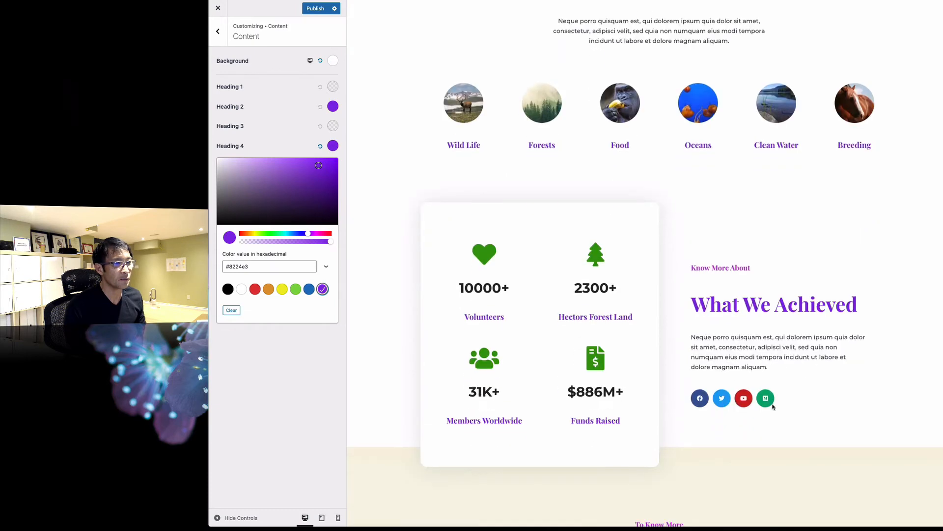
Step: Publish the heading color changes and review the headings around "Stop Drilling, Need Action!" in the preview
scroll(773, 406, up, 15)
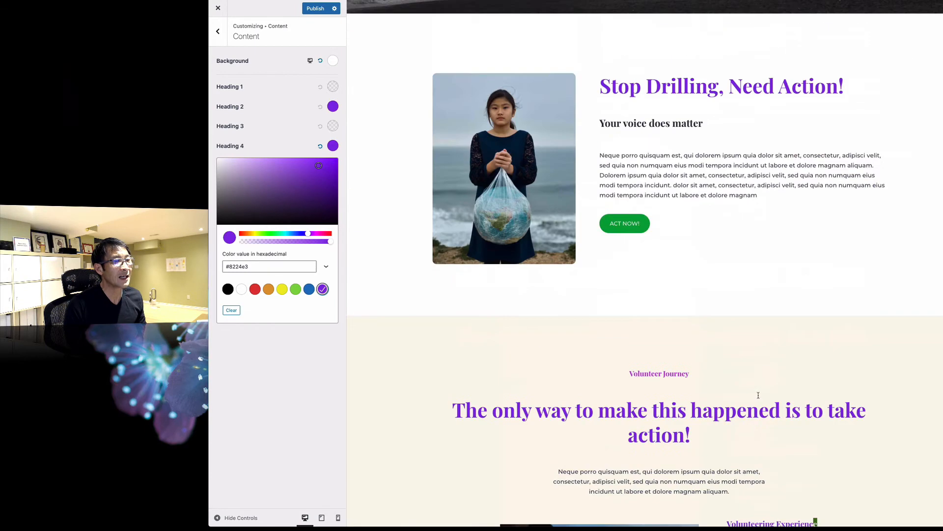
scroll(758, 395, up, 1)
scroll(745, 360, down, 1)
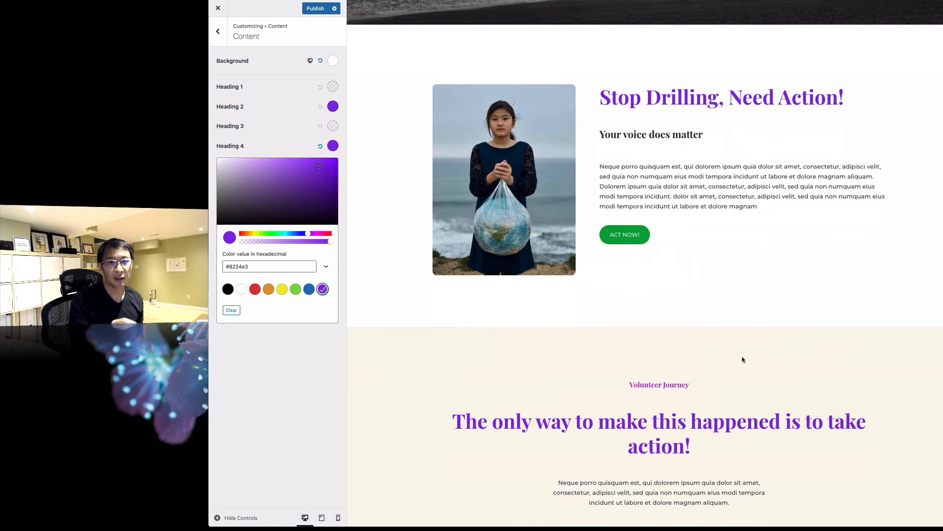
click(314, 14)
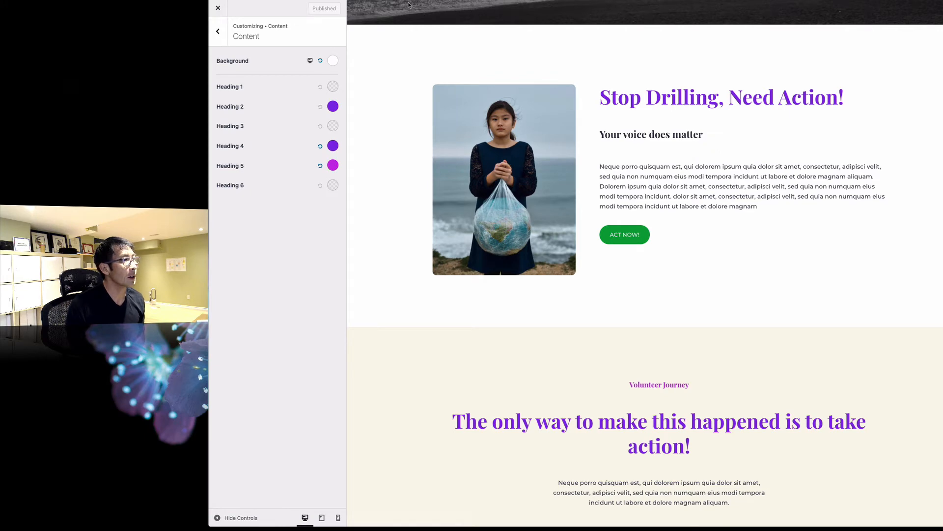
scroll(700, 98, up, 4)
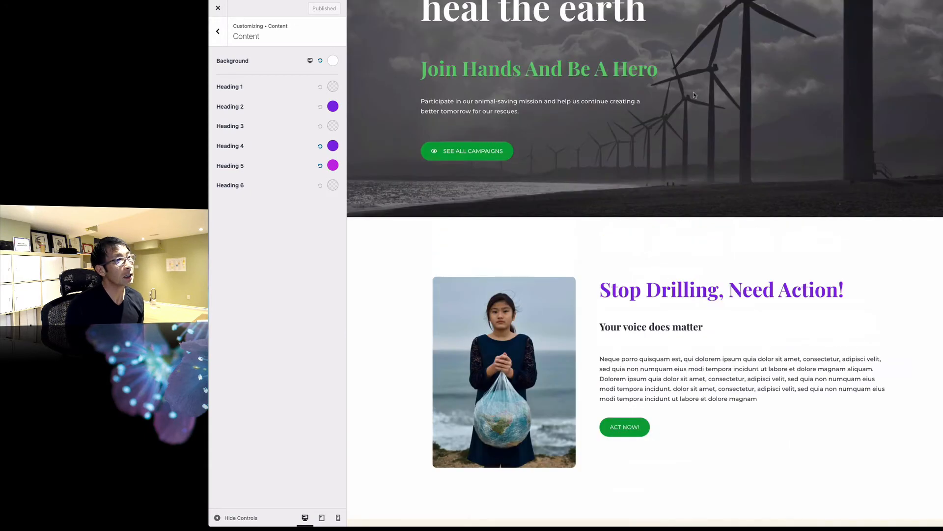
scroll(693, 91, down, 4)
scroll(693, 92, down, 3)
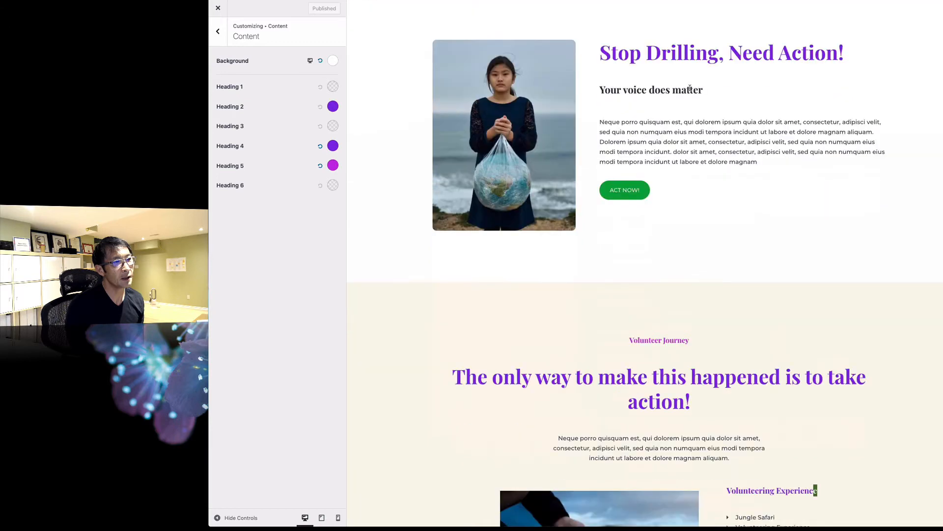
Step: Leave the content color settings and open the global typography settings for headings
click(219, 33)
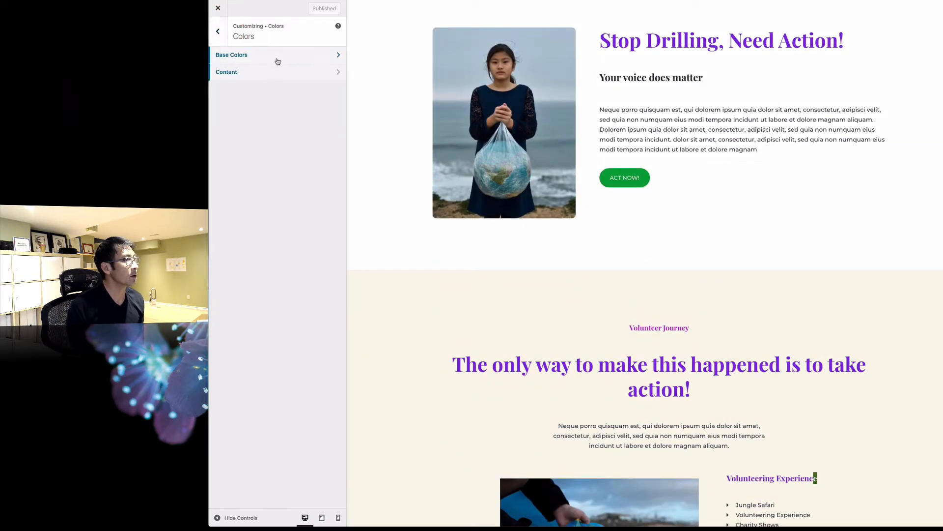
click(219, 31)
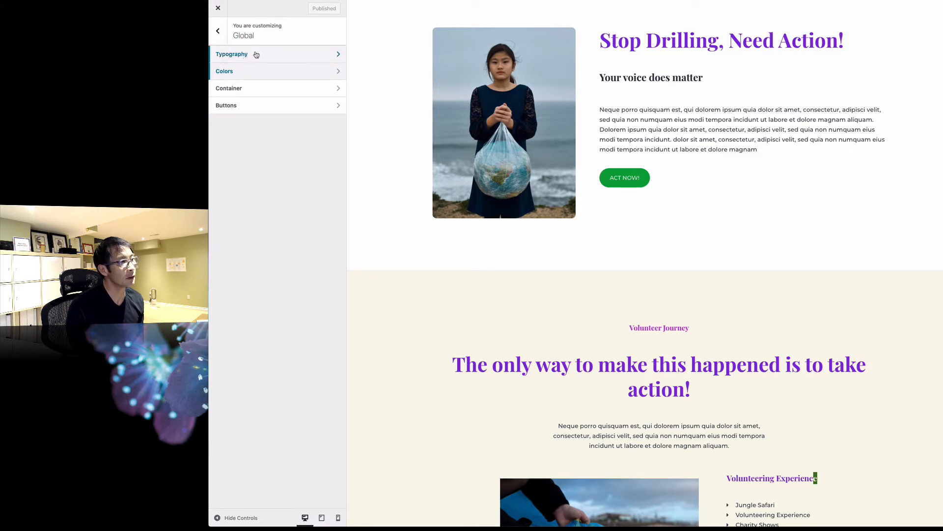
click(218, 31)
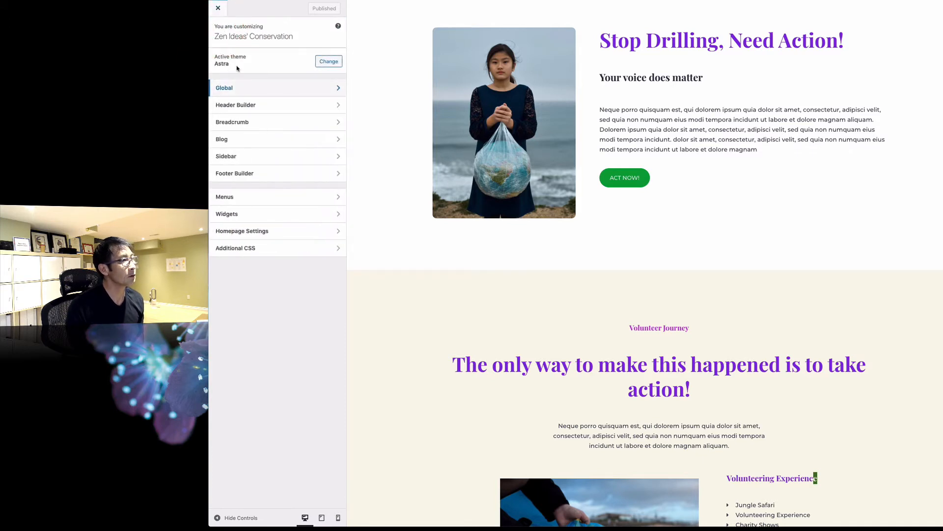
click(280, 89)
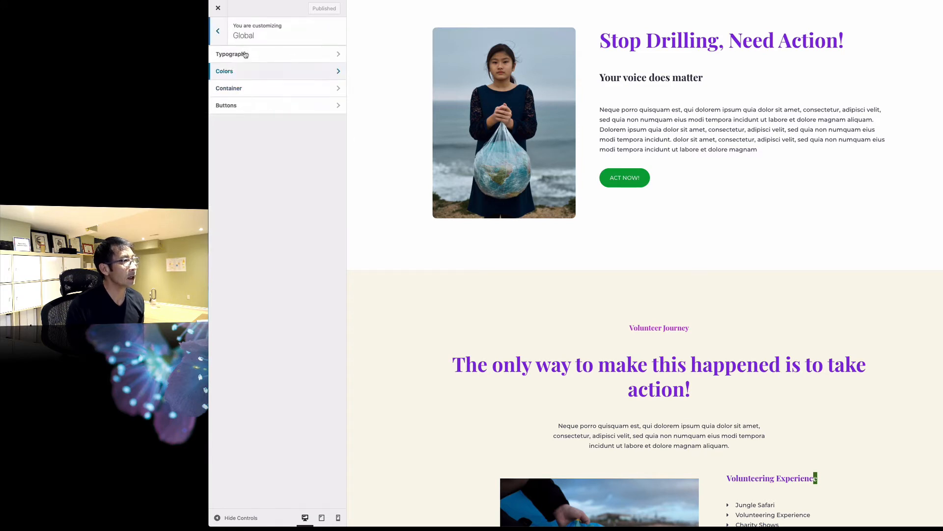
click(247, 55)
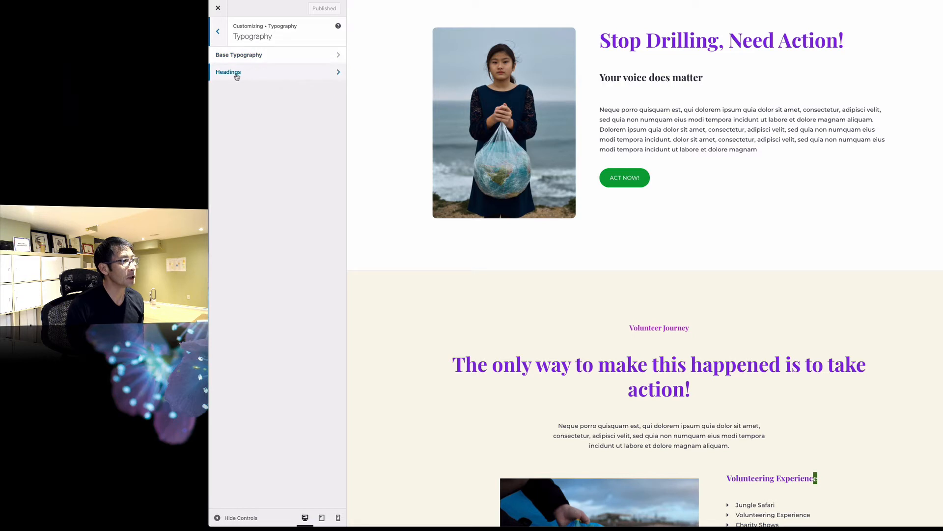
click(250, 74)
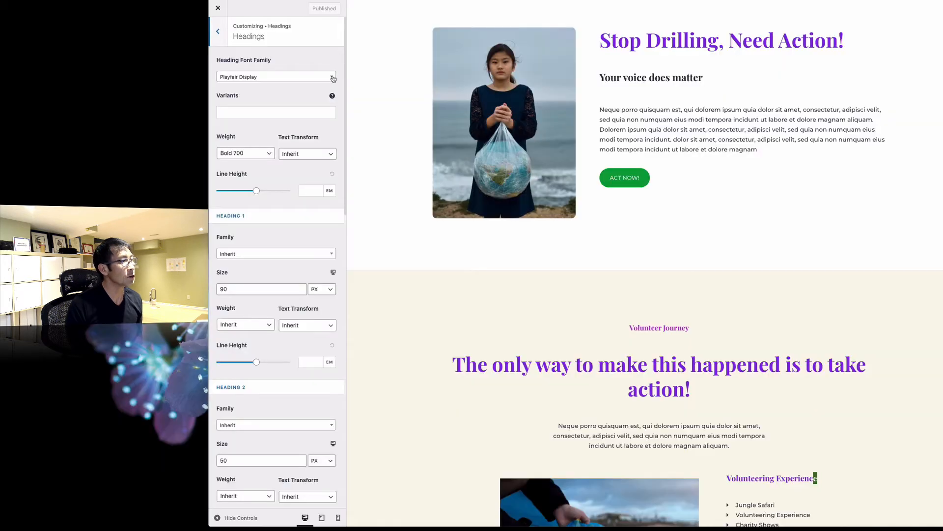
Step: Set the heading font family to Open Sans and check the headings in the page preview
click(333, 78)
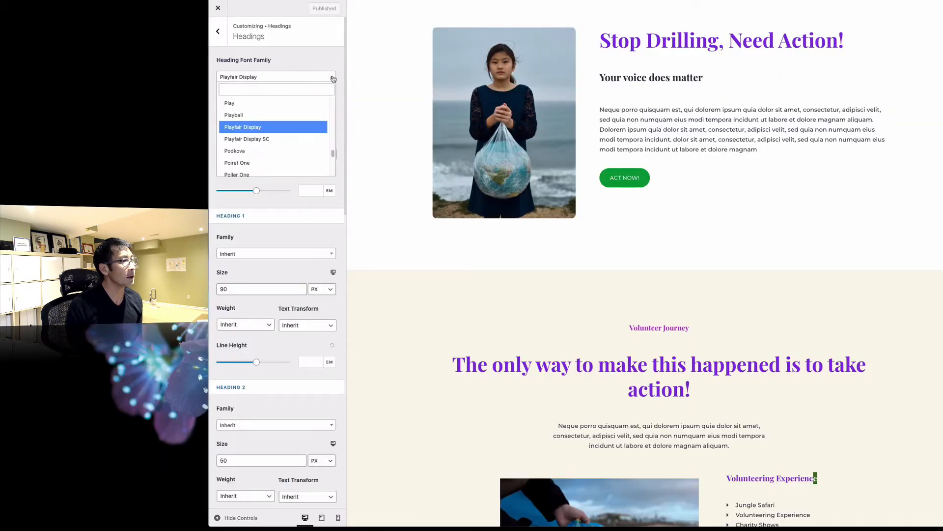
click(282, 89)
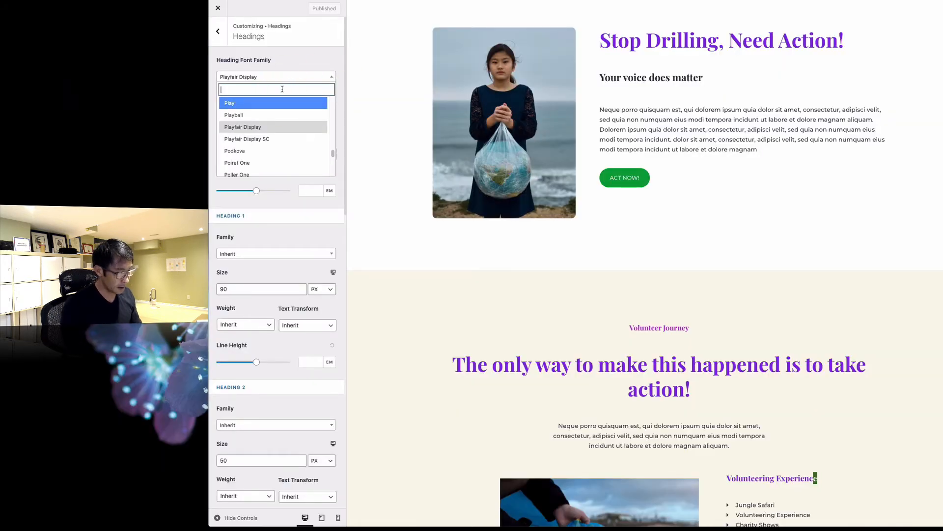
text(Open)
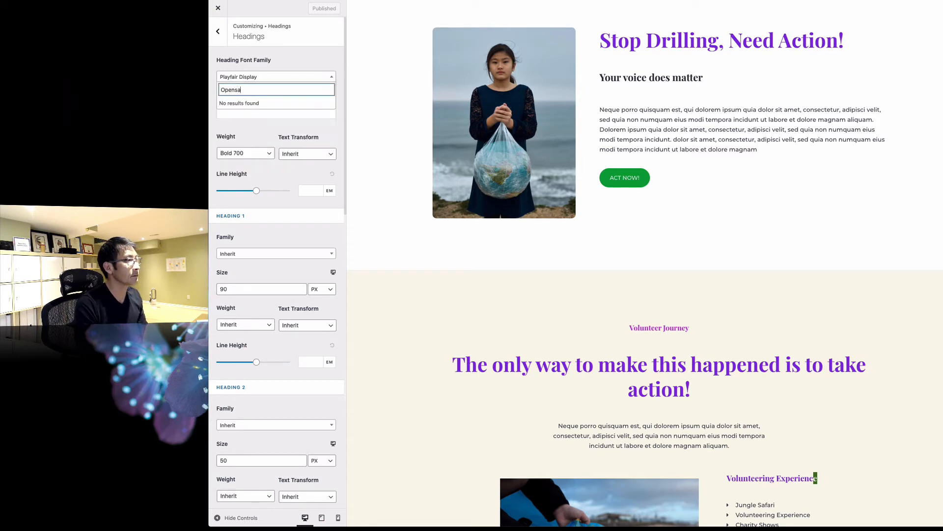
text( san)
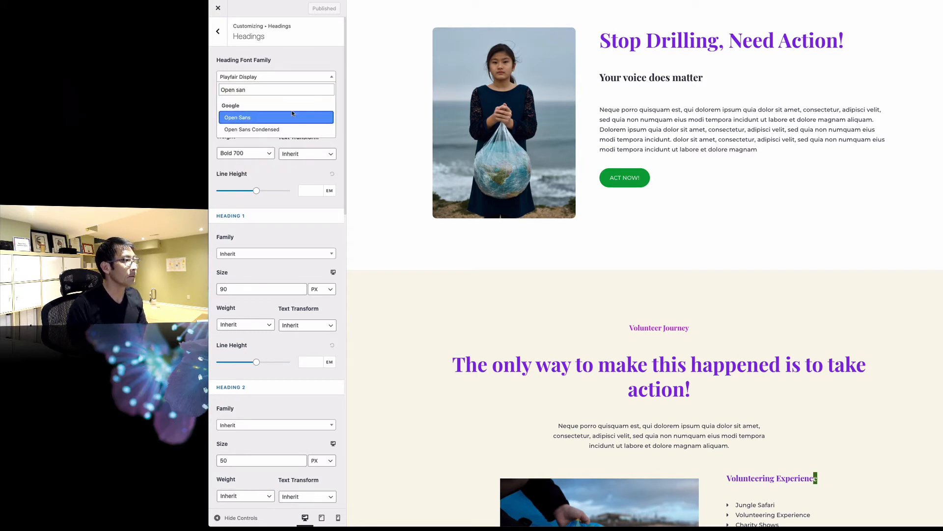
click(277, 120)
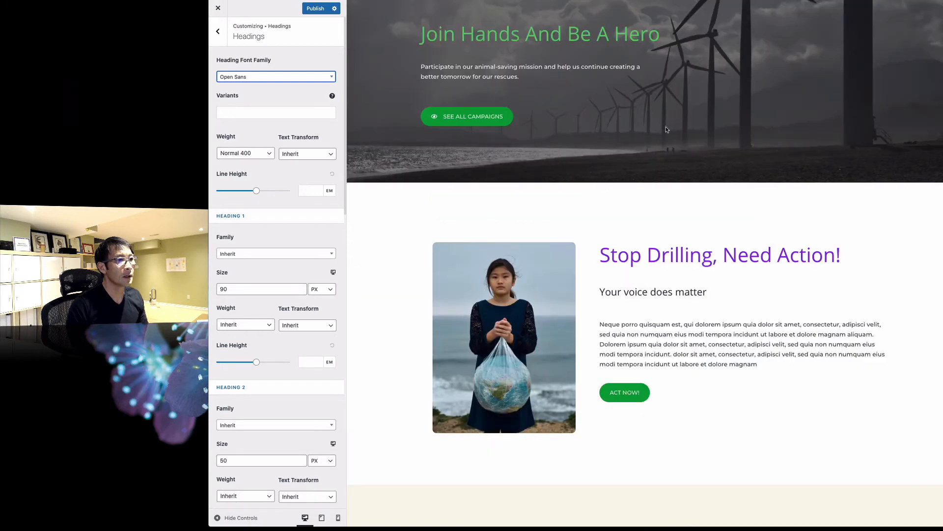
scroll(666, 126, down, 3)
scroll(667, 139, down, 5)
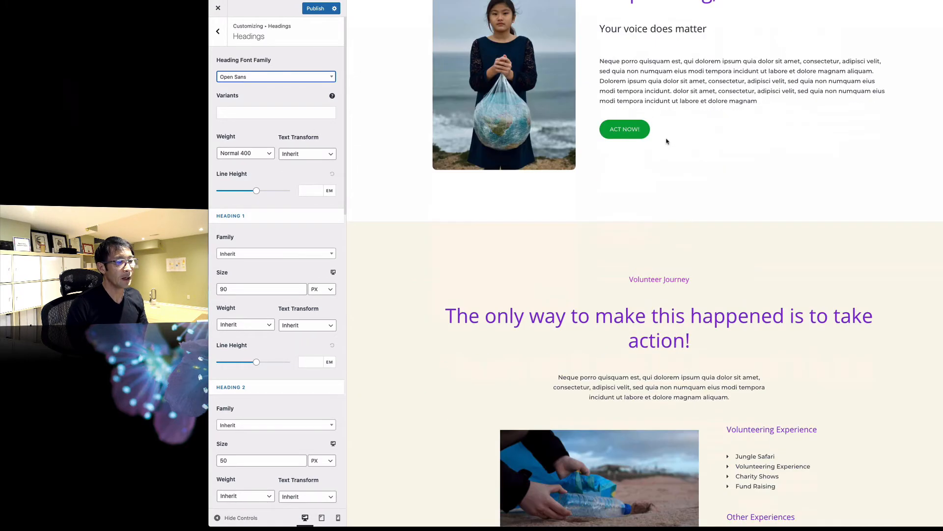
scroll(665, 142, up, 2)
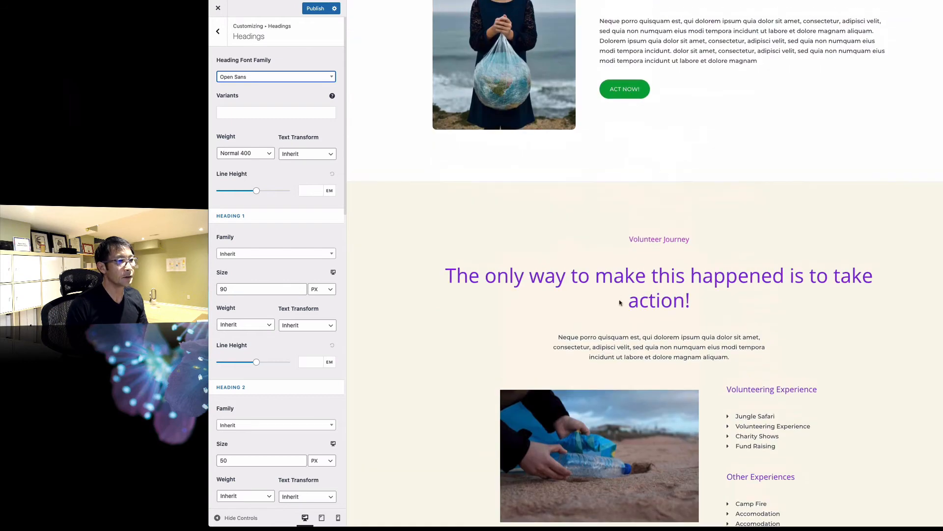
Step: Set the general heading font weight to Bold 700 and check the "Volunteer Journey" section in the preview
click(271, 156)
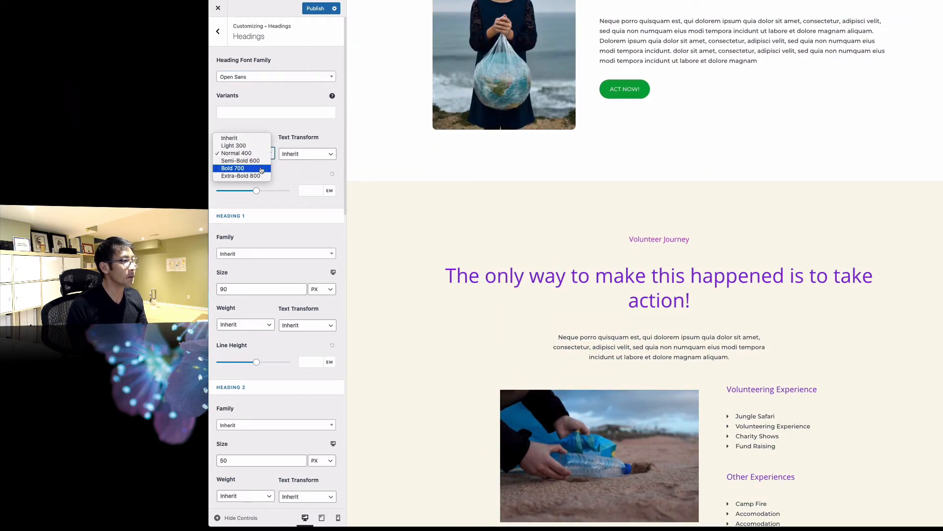
click(261, 170)
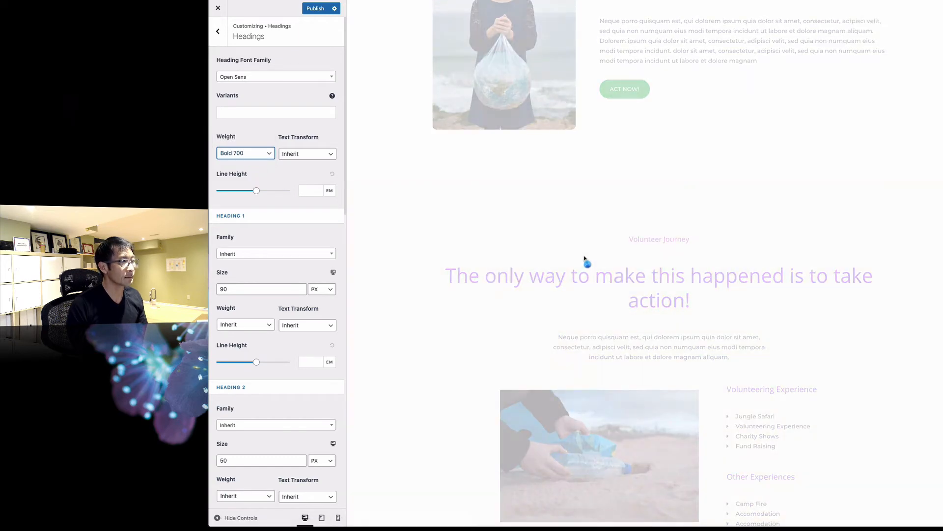
scroll(586, 255, down, 2)
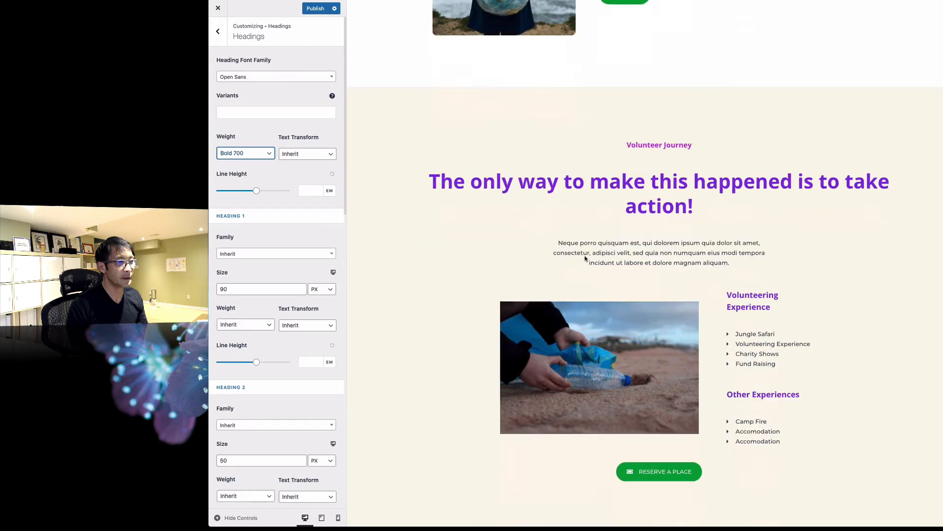
Step: Examine the size, weight and line height settings offered for each individual heading level
scroll(309, 344, down, 3)
scroll(309, 344, down, 3)
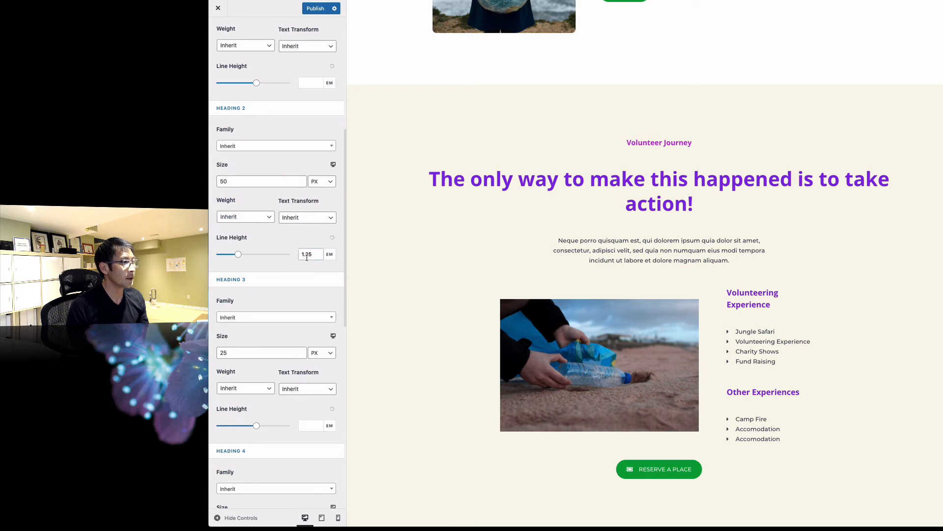
scroll(307, 256, down, 1)
scroll(303, 255, down, 1)
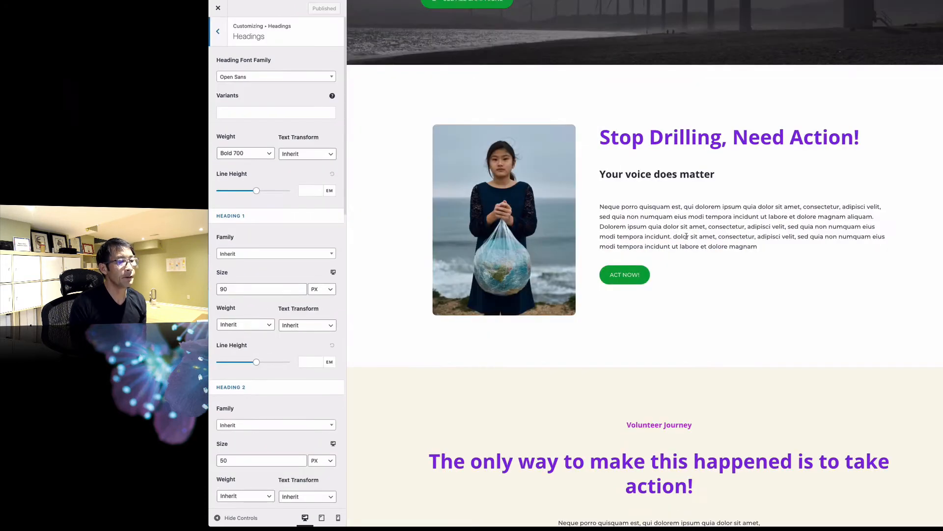
Step: Leave the heading typography, open the base typography settings and set the body font family to Lato
click(218, 32)
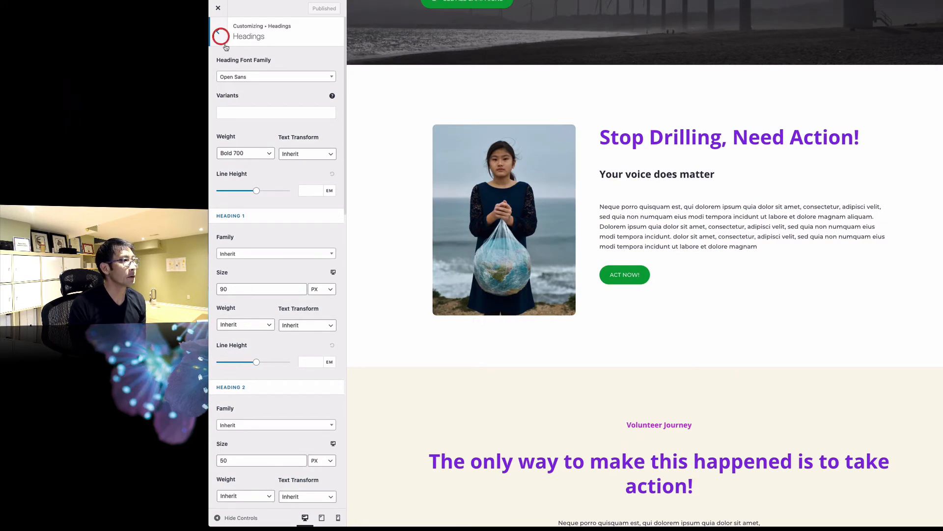
click(247, 60)
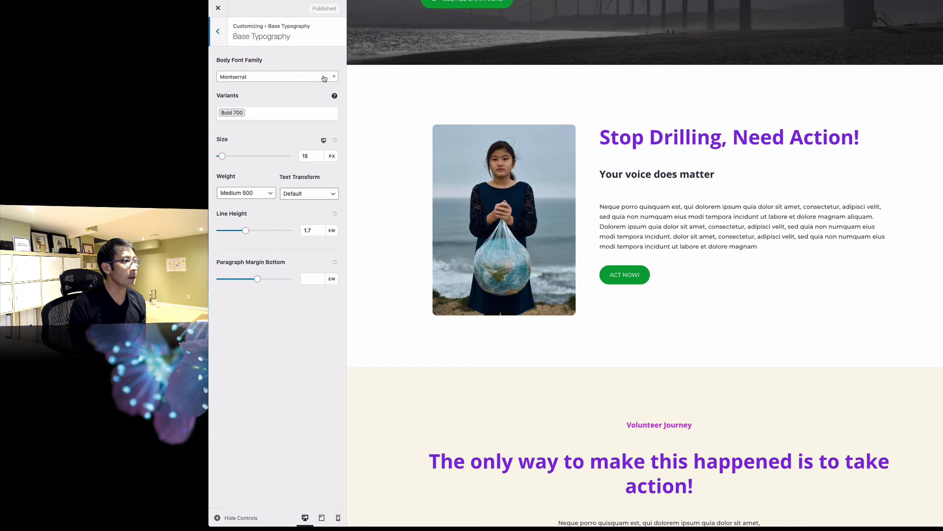
click(337, 80)
click(294, 90)
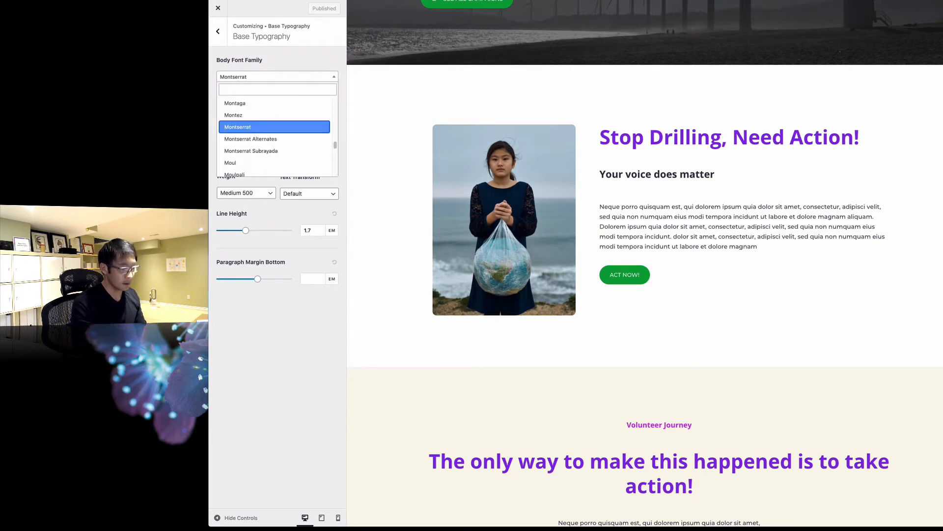
text(lato)
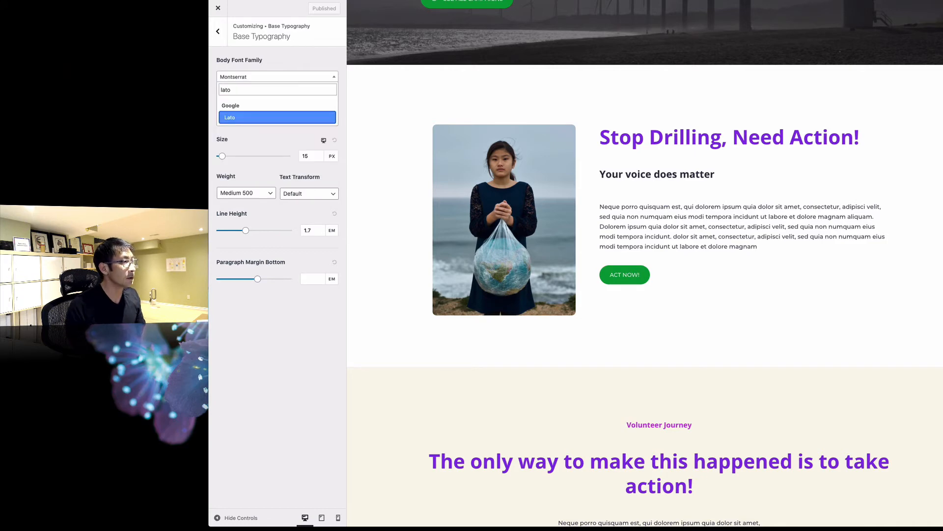
click(320, 120)
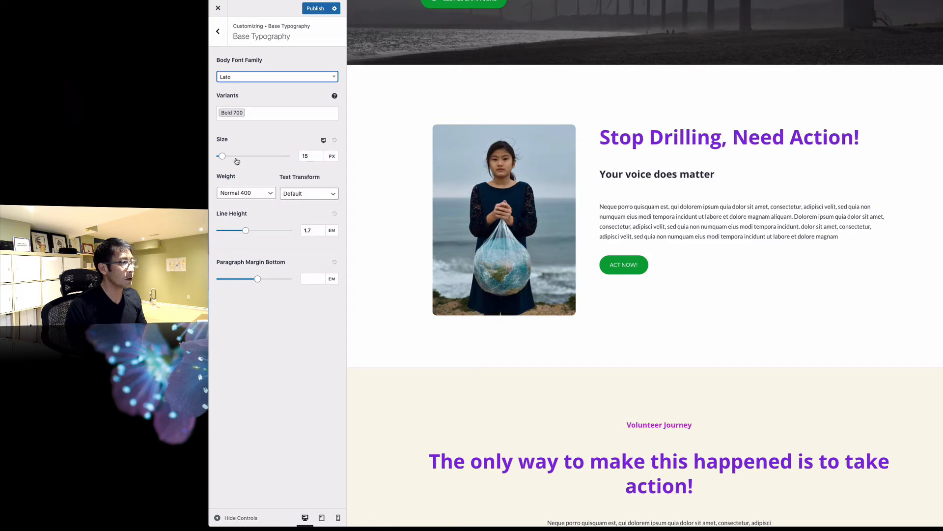
Step: Set the body font size to 17 px and check the body text throughout the page preview
drag(223, 157, 219, 155)
double_click(302, 156)
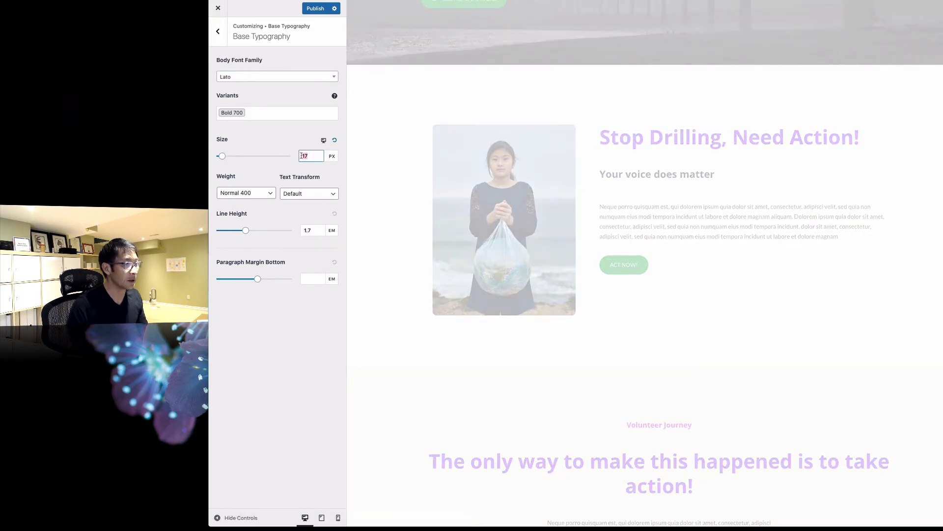
click(691, 211)
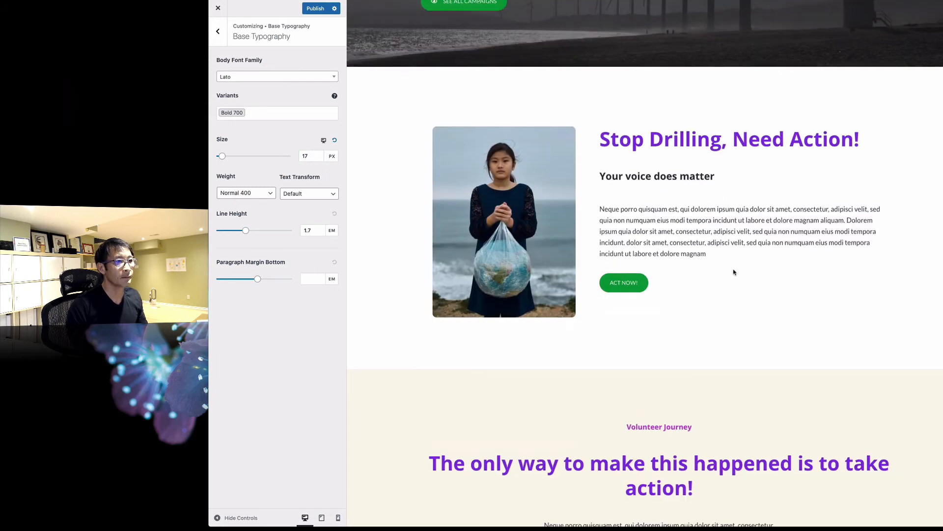
scroll(735, 271, down, 6)
scroll(732, 271, down, 3)
scroll(683, 128, down, 11)
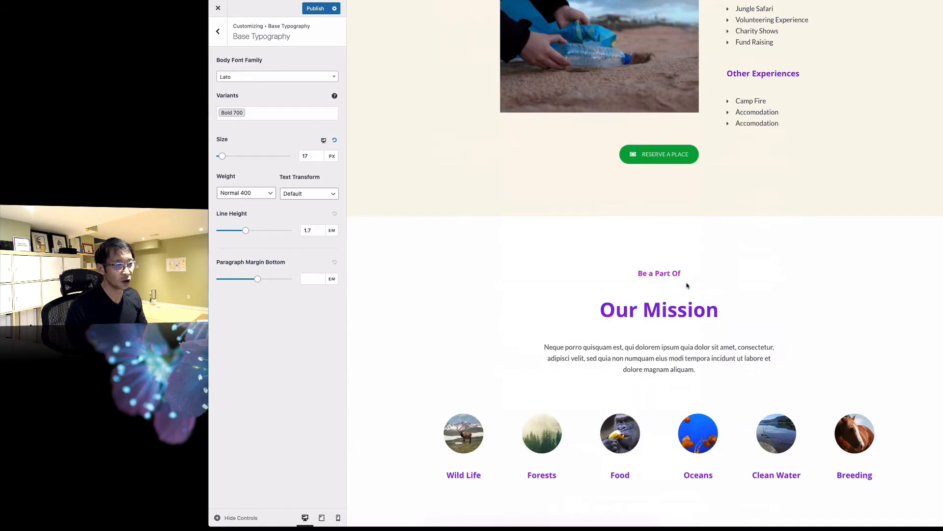
scroll(688, 109, up, 7)
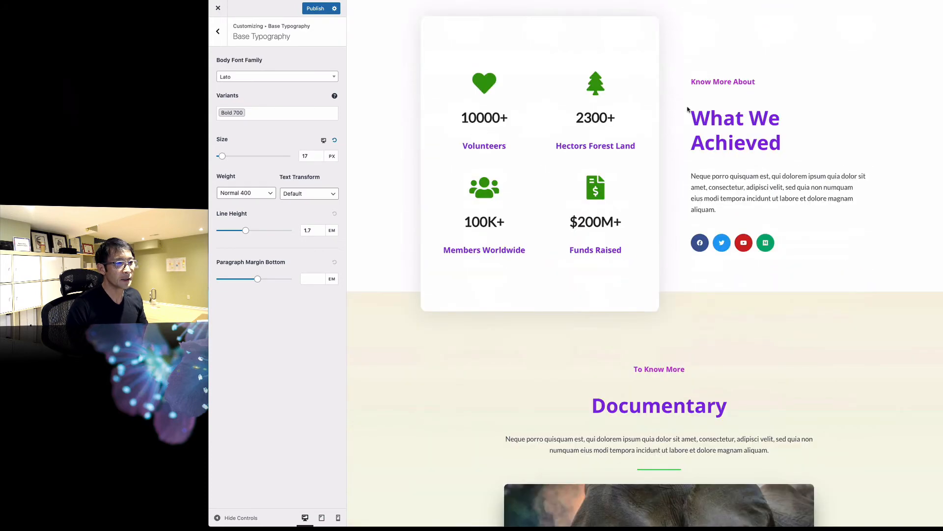
scroll(670, 108, up, 10)
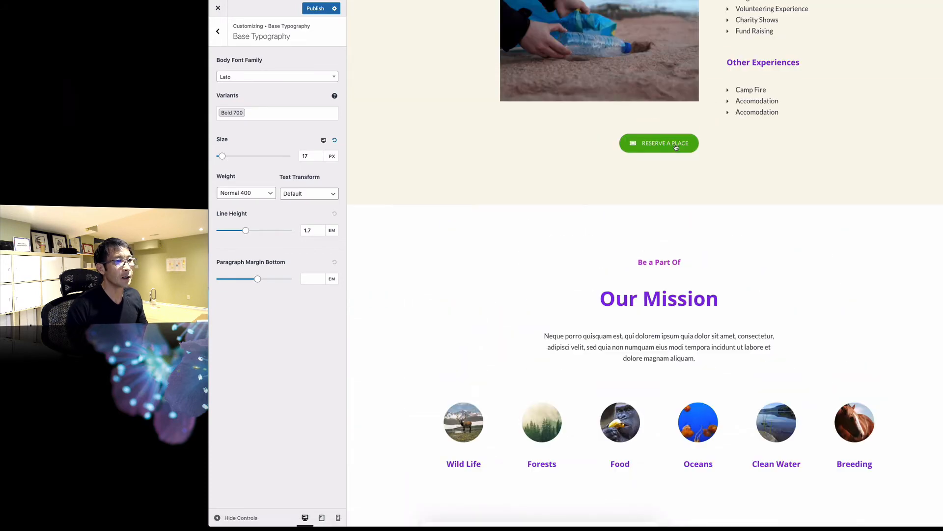
scroll(661, 143, down, 6)
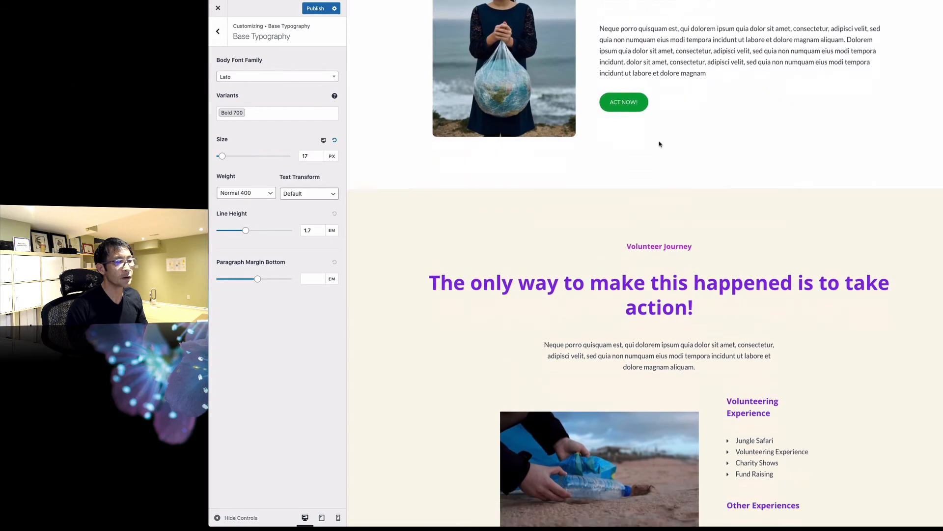
scroll(664, 158, up, 5)
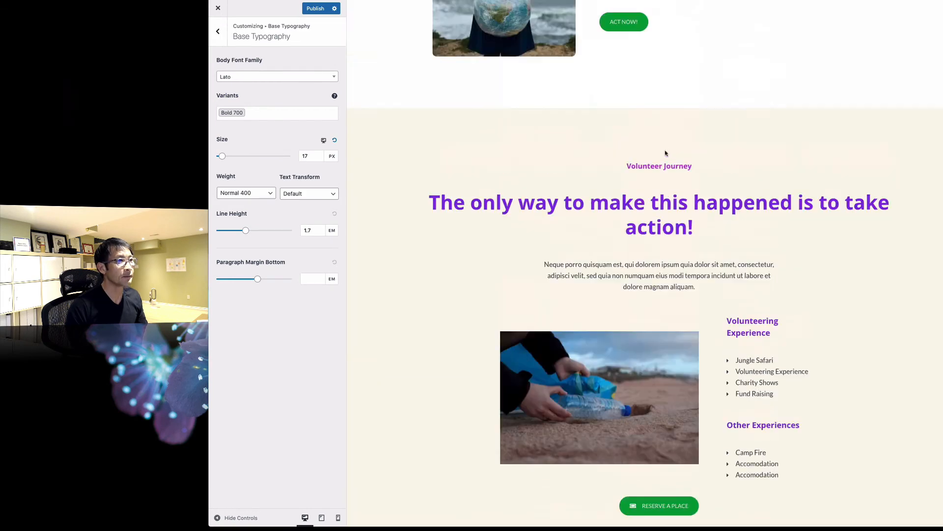
Step: Open the global button settings, set the normal background color to purple #8224e3 and check the buttons in the preview
click(219, 33)
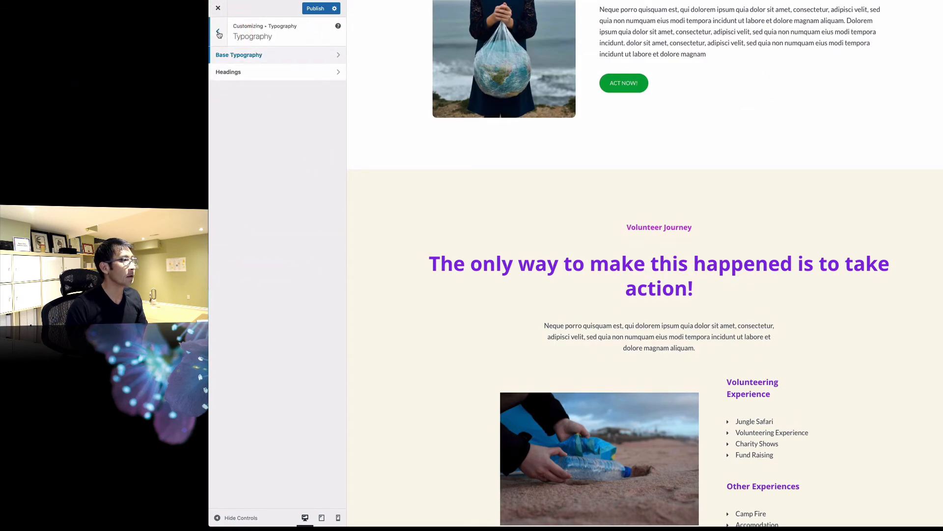
click(219, 33)
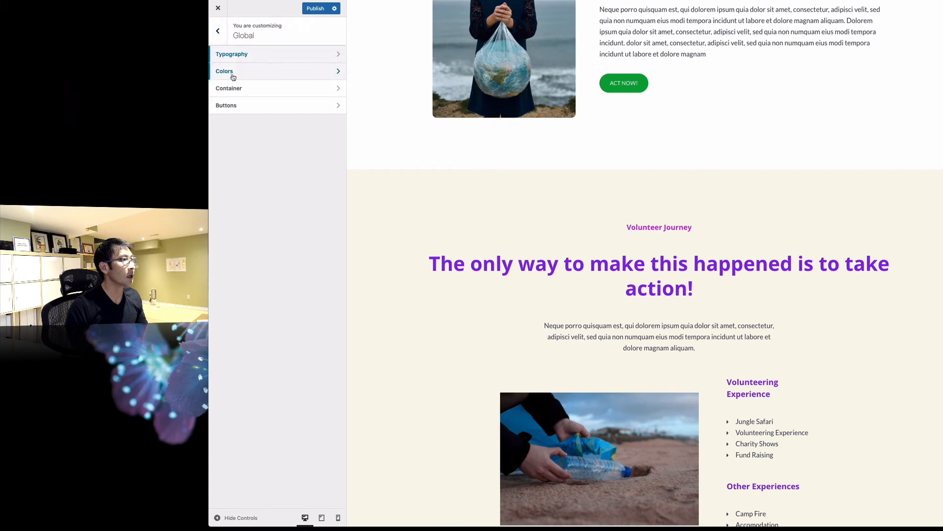
click(259, 107)
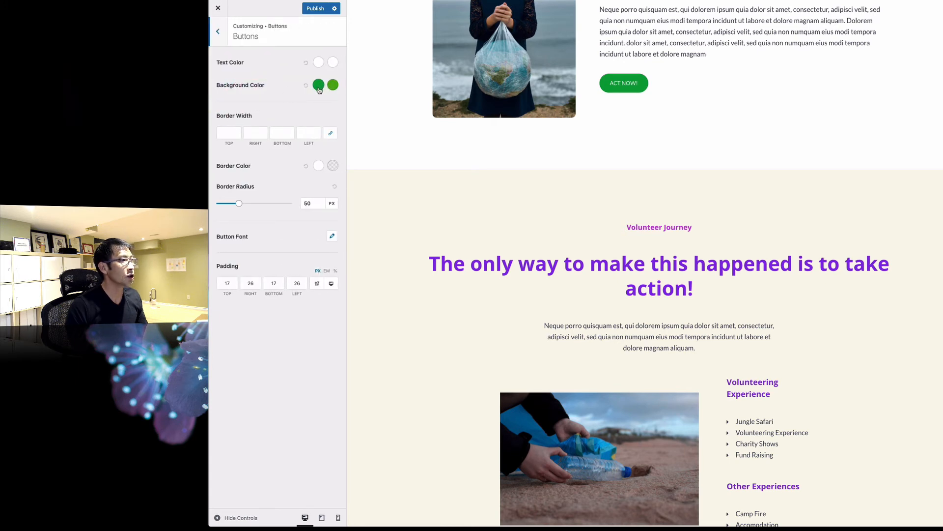
click(319, 86)
click(322, 227)
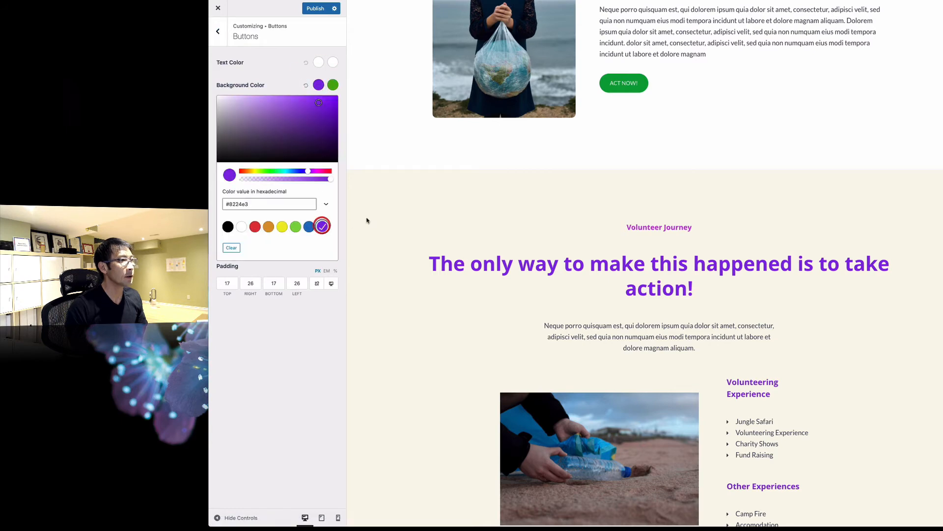
scroll(585, 161, down, 5)
scroll(543, 163, up, 3)
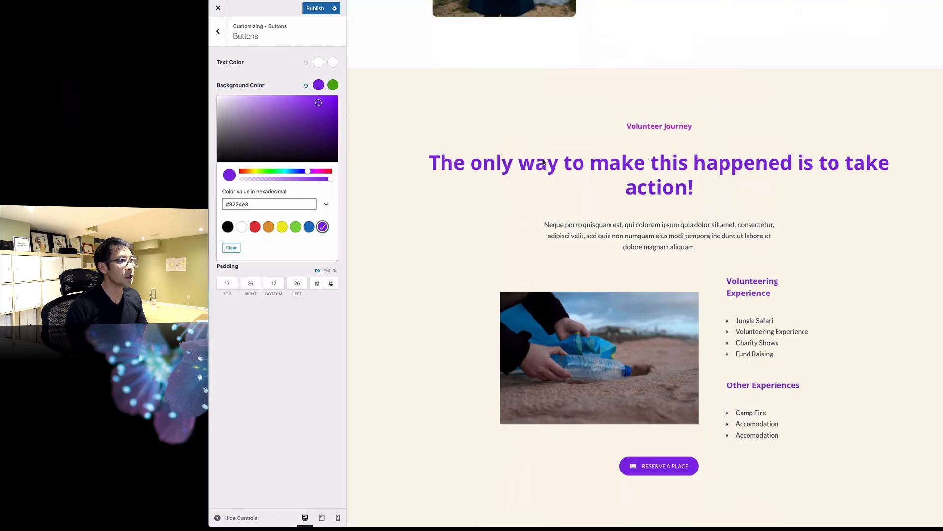
Step: Set the button hover background color to pink #c5288b, check it on the "Reserve a Place" button and publish the changes
click(333, 87)
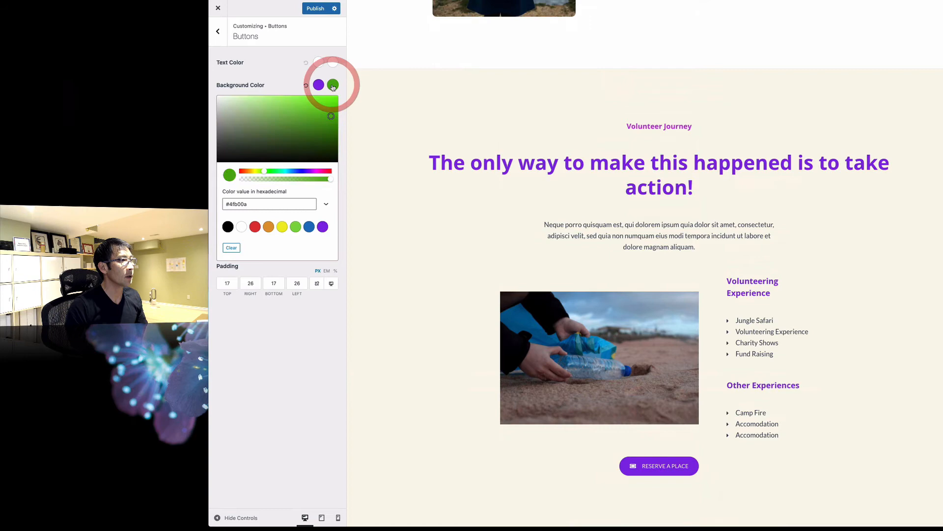
click(322, 171)
click(330, 119)
click(313, 111)
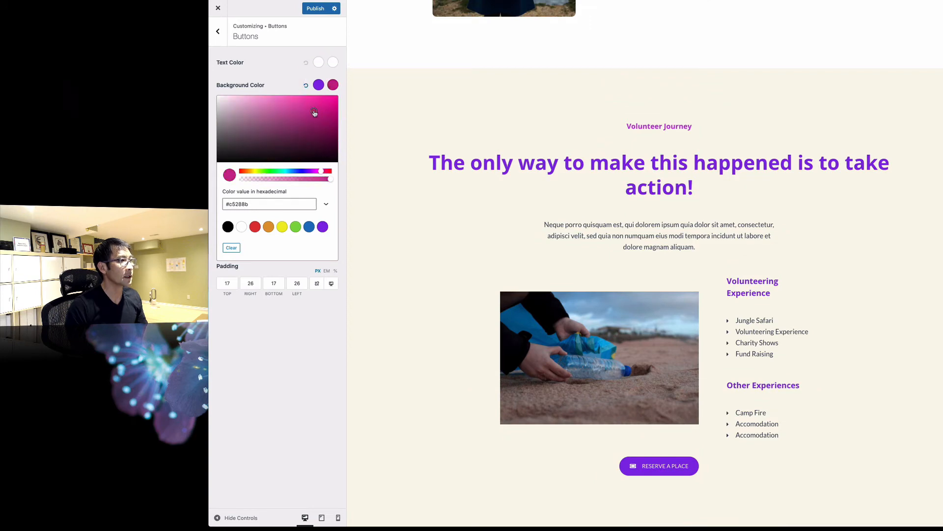
scroll(557, 199, down, 3)
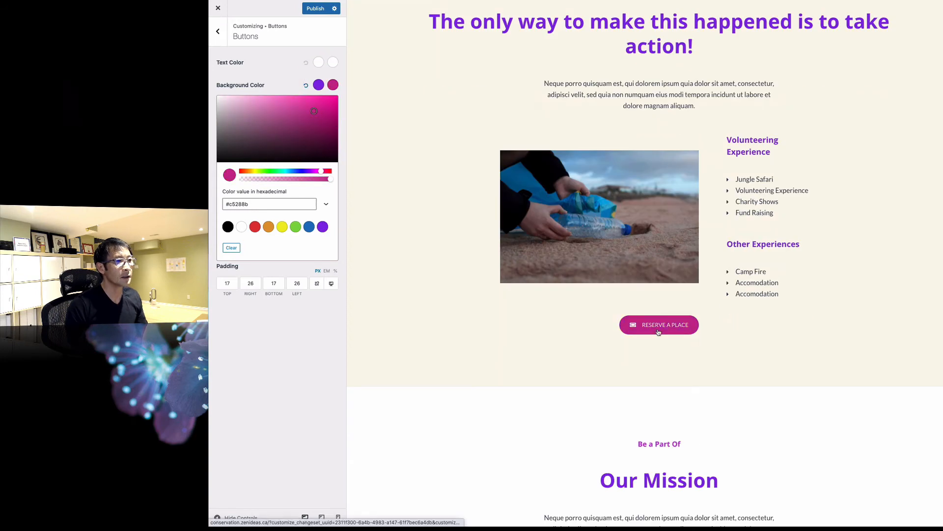
click(317, 10)
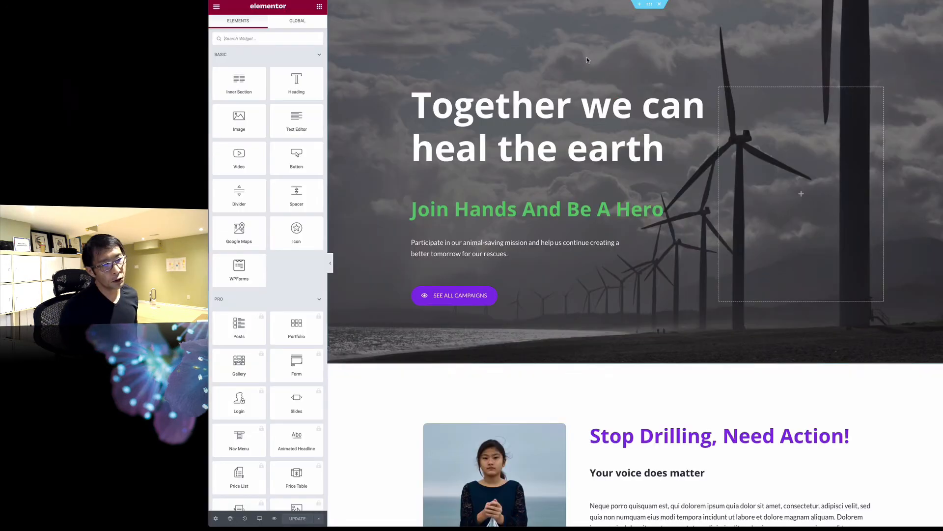
Step: Open the style settings of the "Join Hands And Be A Hero" heading and go from its text color to managing the global colors
scroll(579, 161, down, 1)
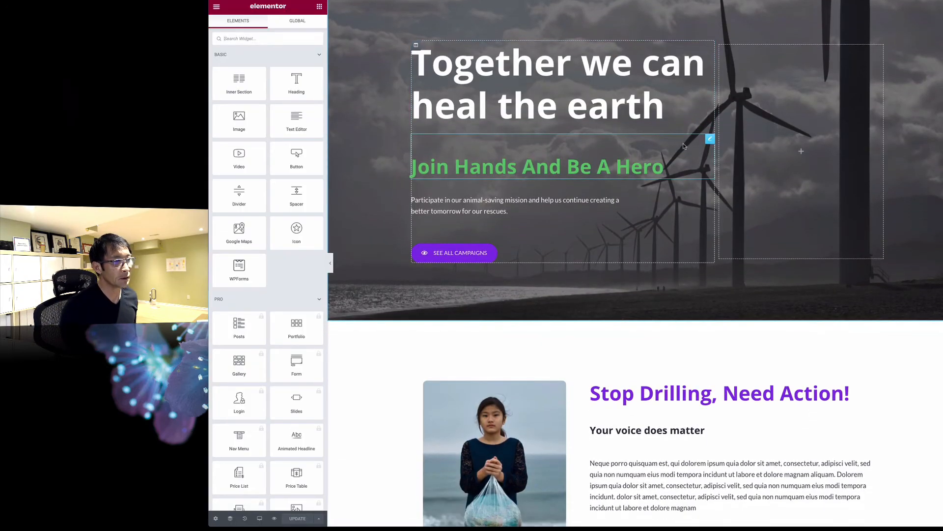
click(709, 139)
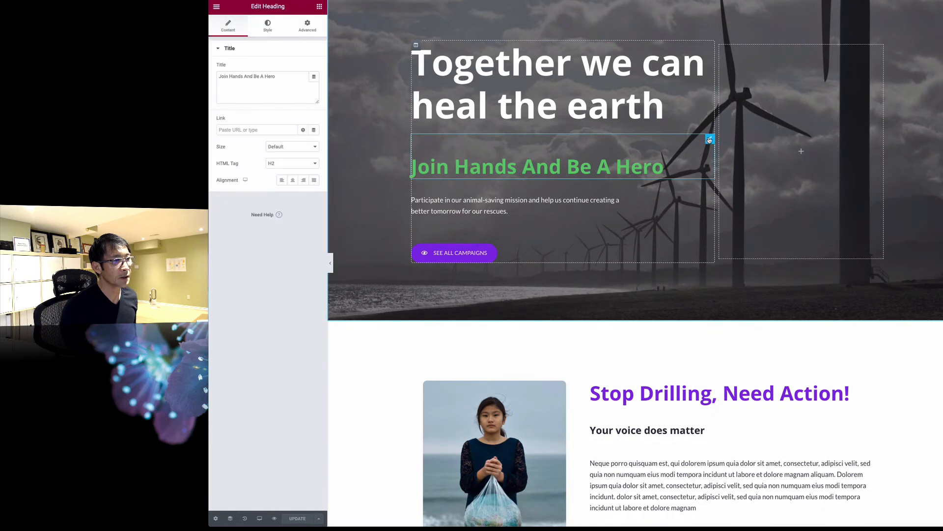
click(271, 35)
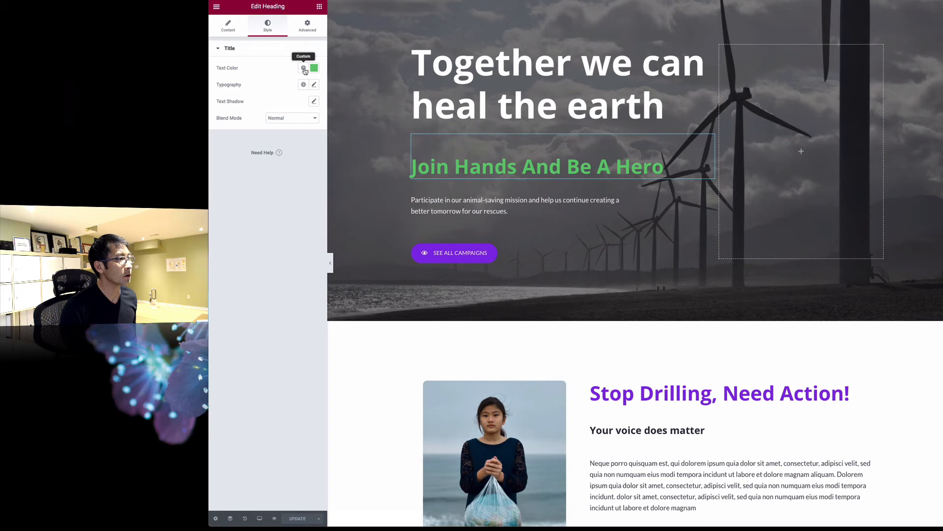
click(305, 69)
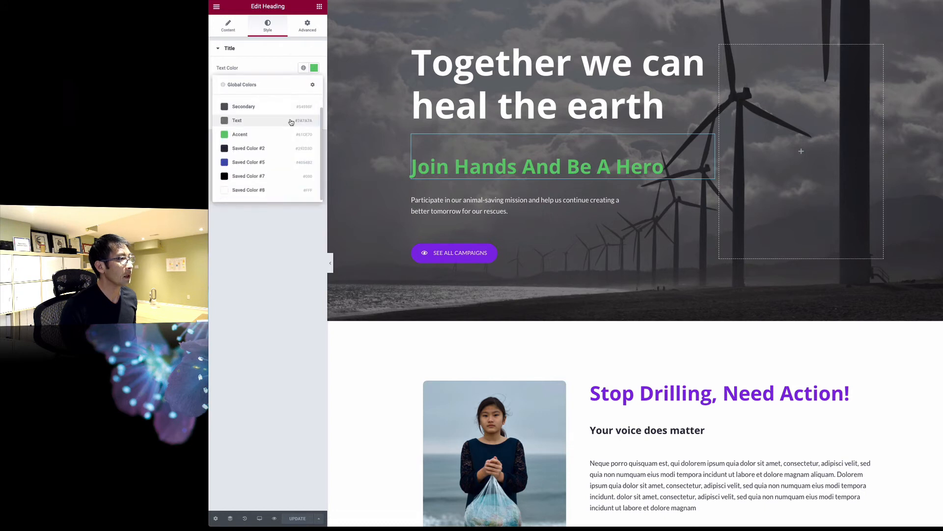
scroll(291, 115, up, 1)
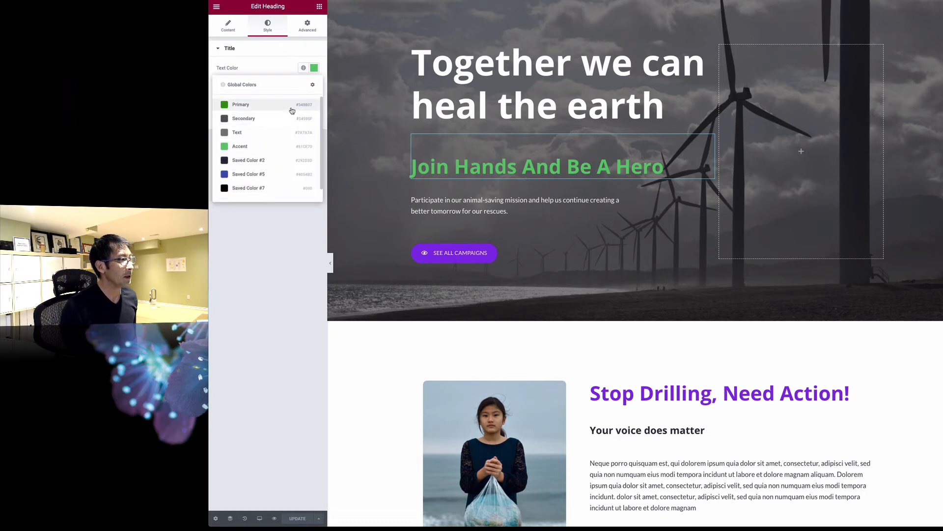
click(313, 85)
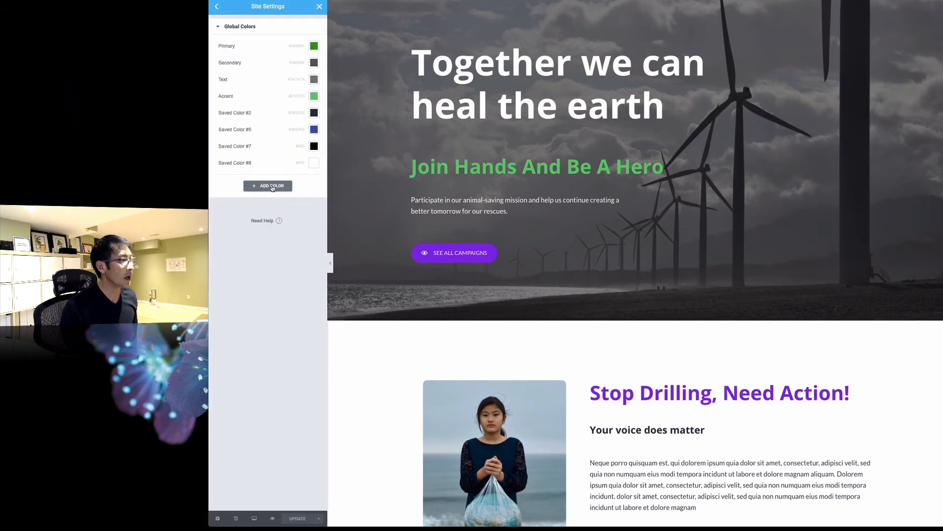
Step: Add a new global color to the site settings and set it to purple
click(269, 186)
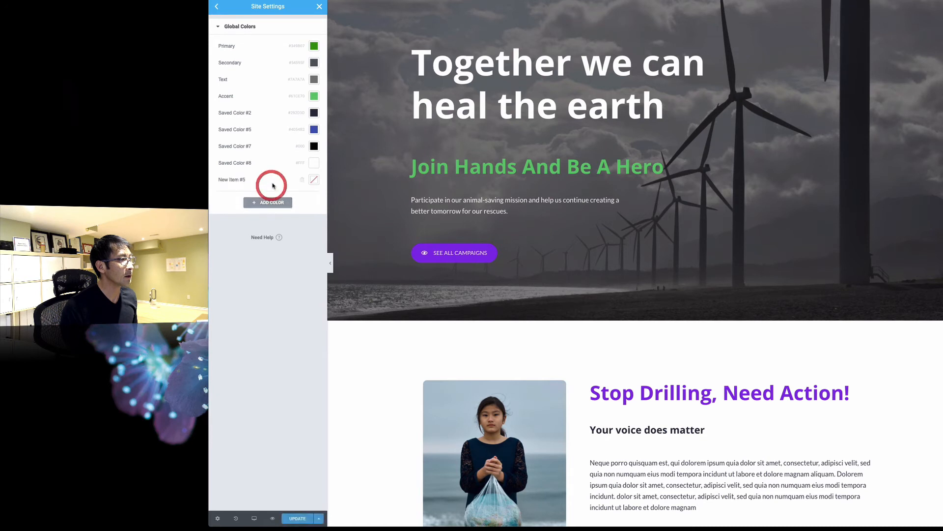
click(314, 183)
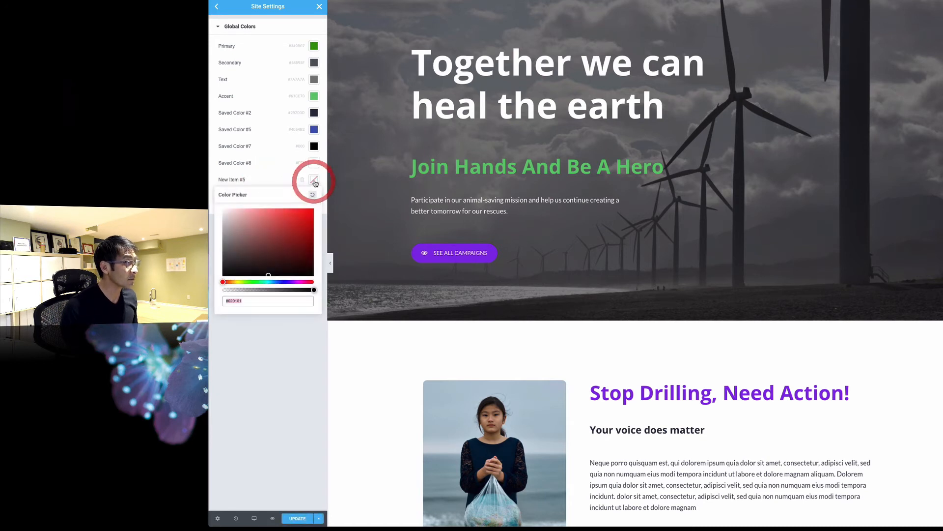
click(291, 282)
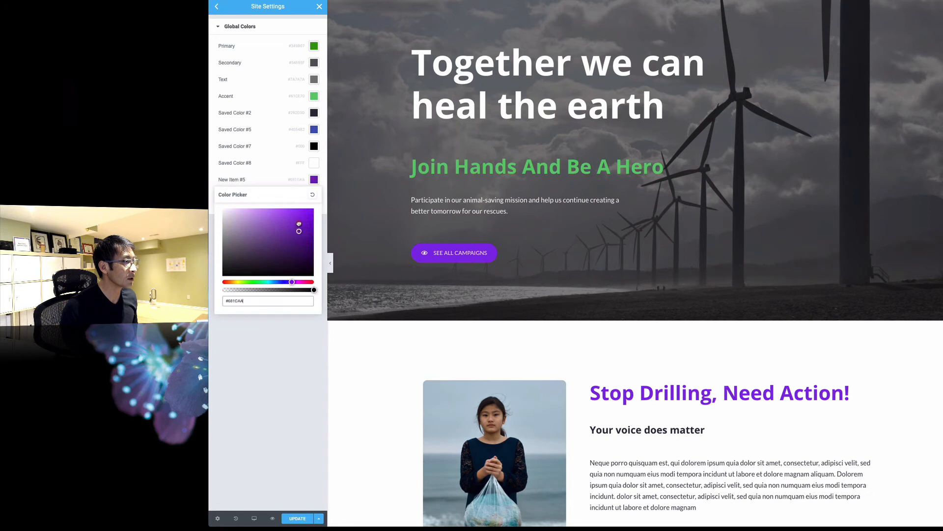
click(269, 172)
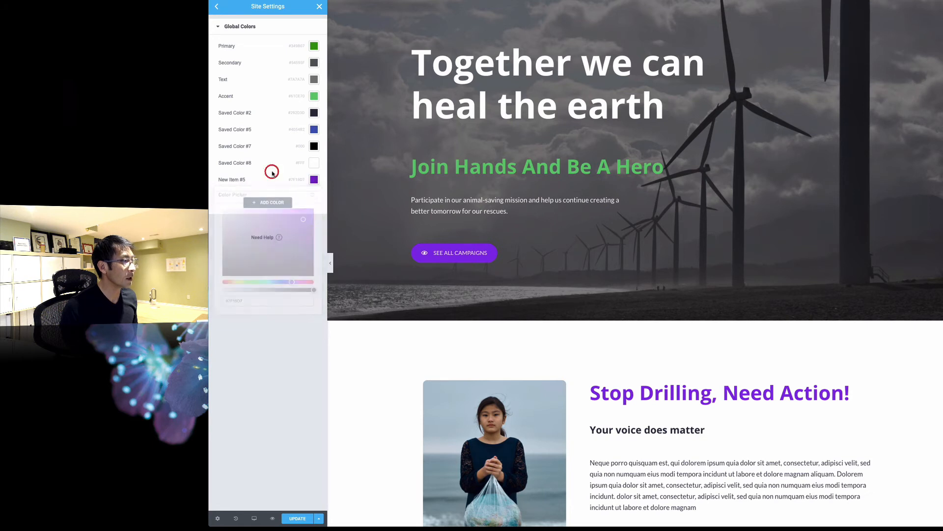
Step: Add another global color below the new purple one and set it to magenta #C910A1
click(277, 206)
click(314, 196)
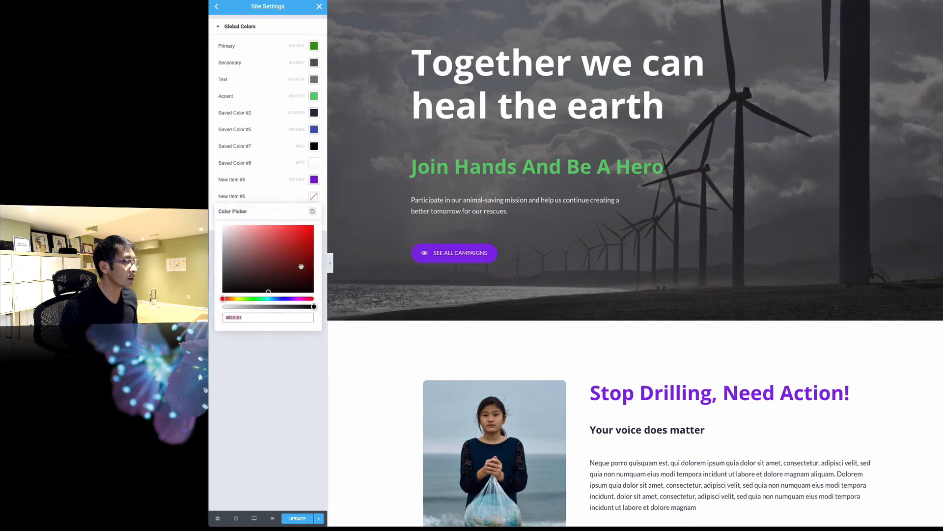
click(298, 299)
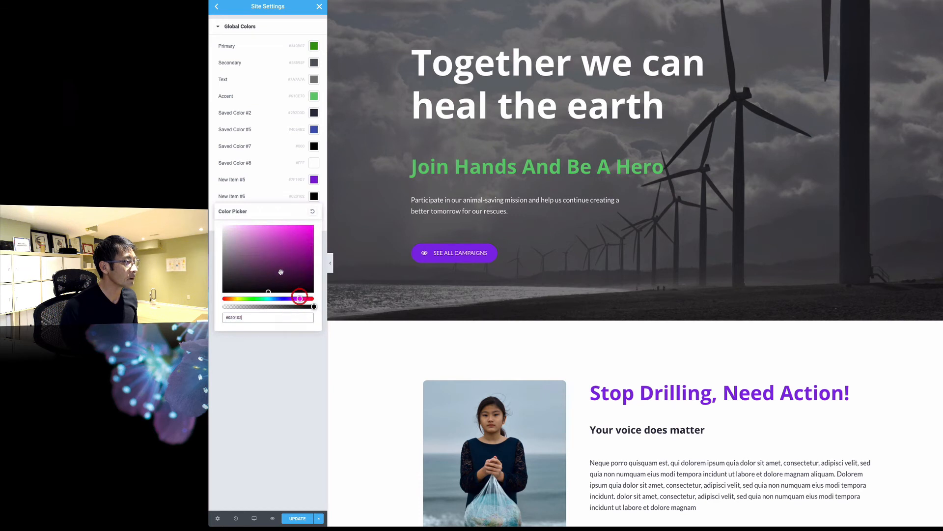
click(295, 255)
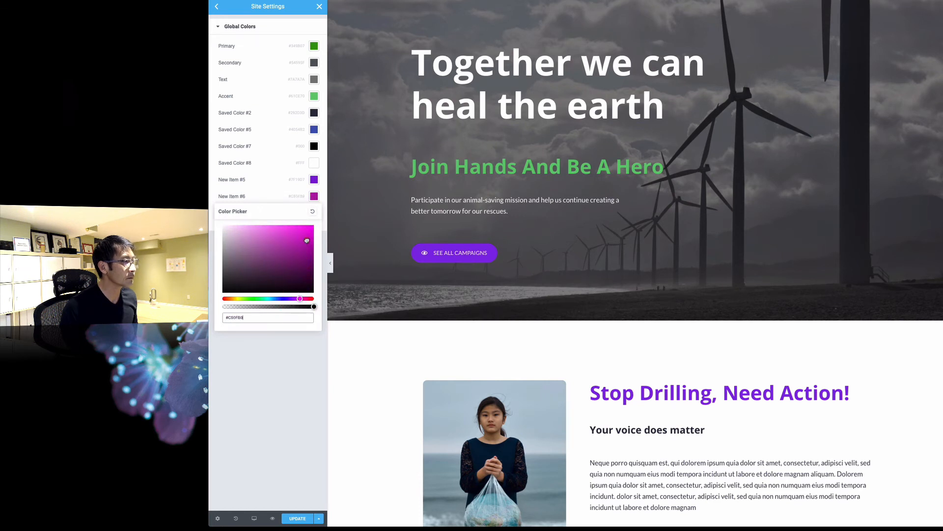
click(301, 298)
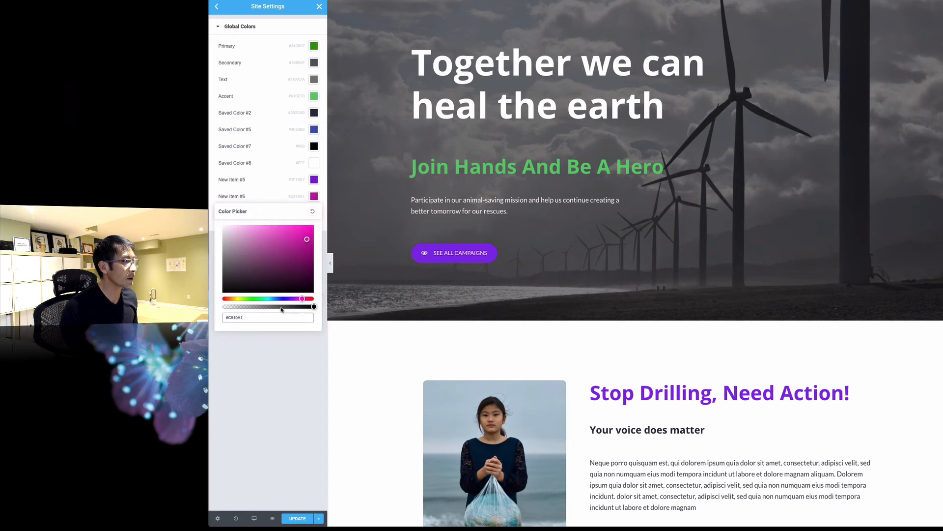
Step: Save the new global colors in the site settings and return to the editor
click(287, 392)
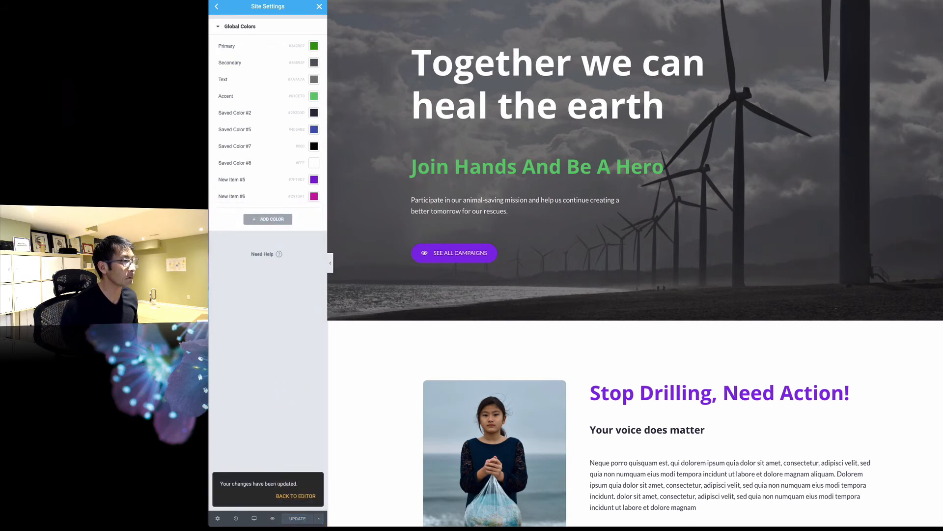
click(217, 6)
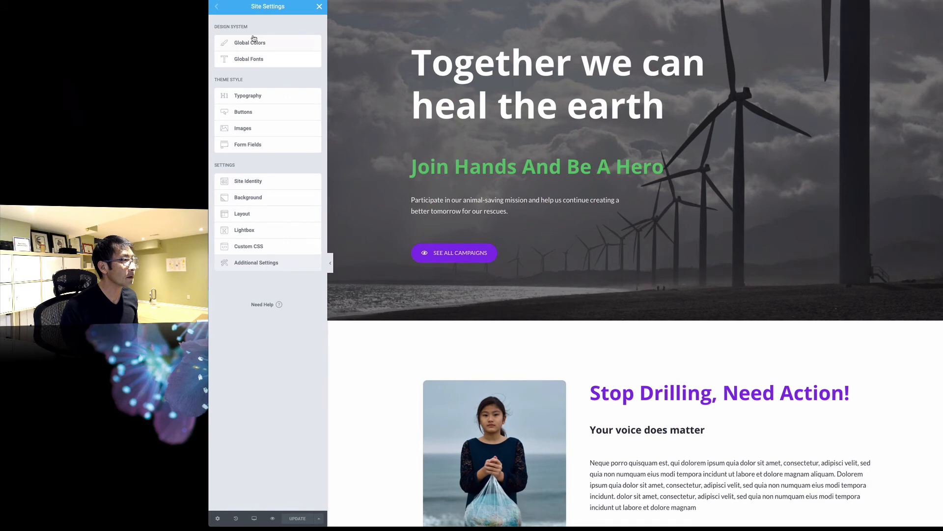
click(315, 7)
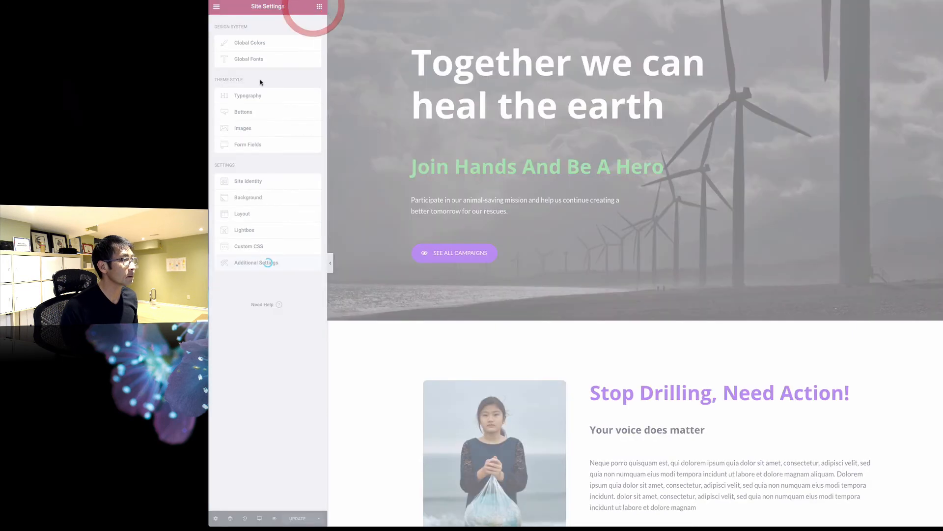
Step: Try the global colors New Item #6 and New Item #5 as the text color of the "Join Hands And Be A Hero" heading
scroll(273, 149, down, 2)
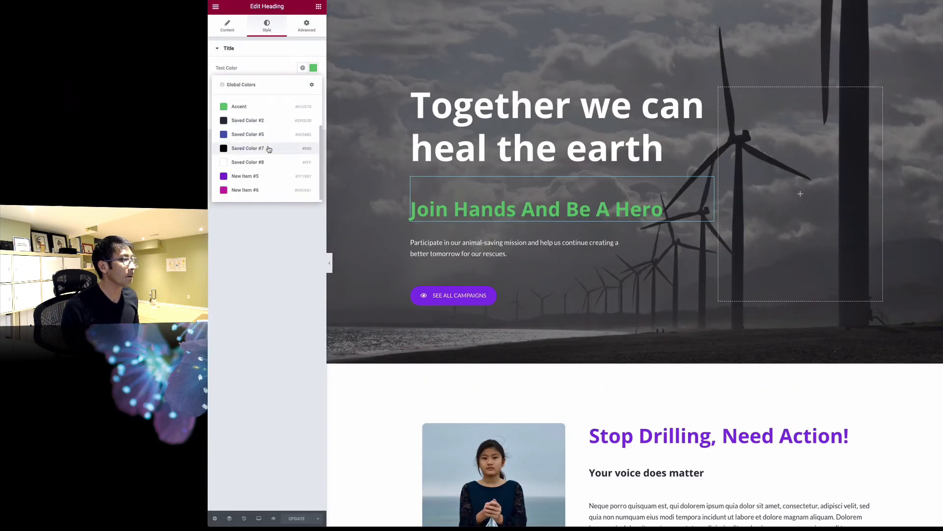
click(264, 191)
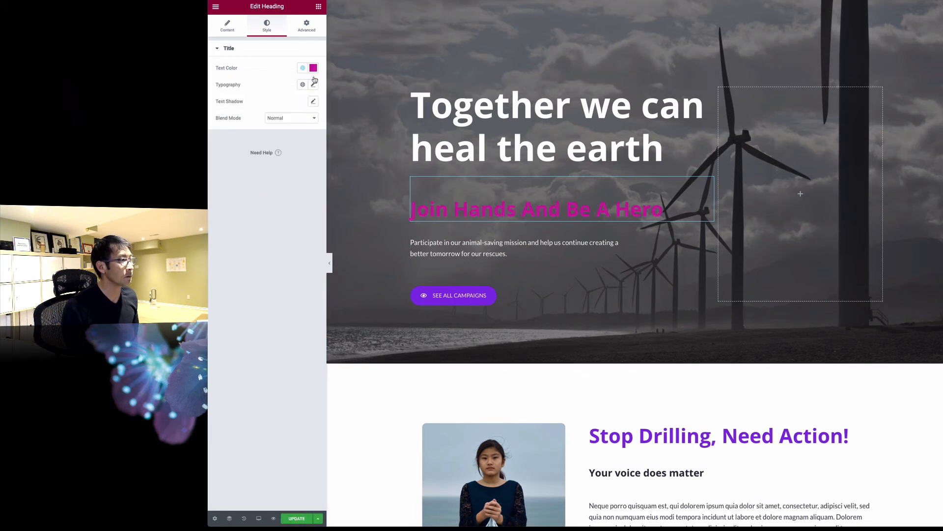
click(314, 68)
scroll(269, 162, down, 2)
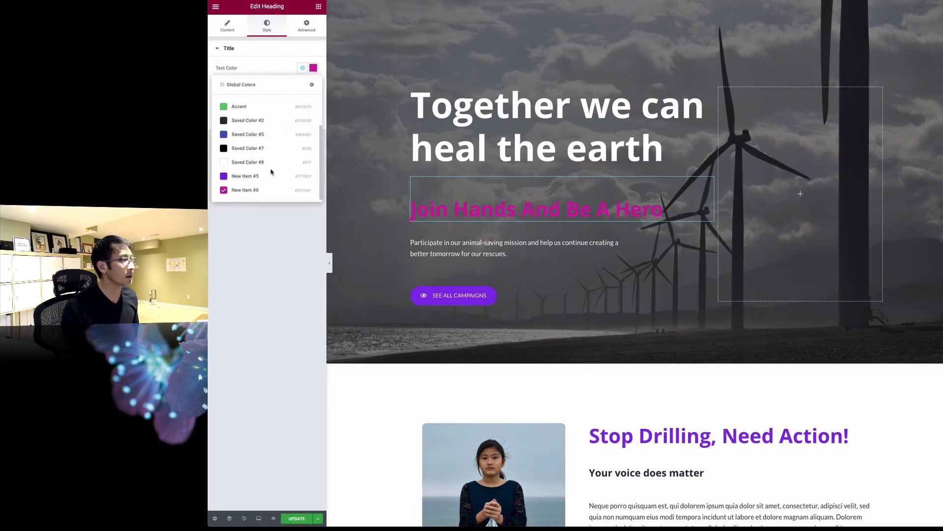
click(269, 176)
scroll(524, 156, down, 1)
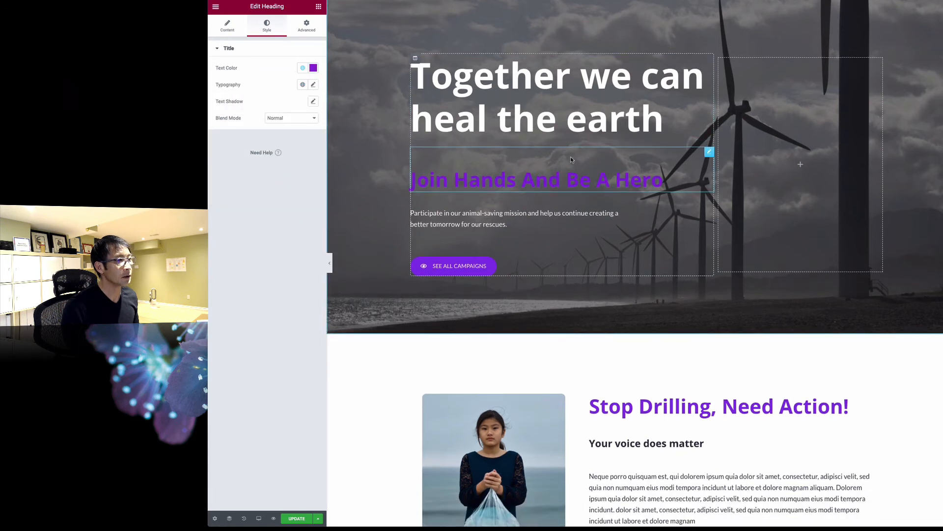
scroll(559, 170, up, 1)
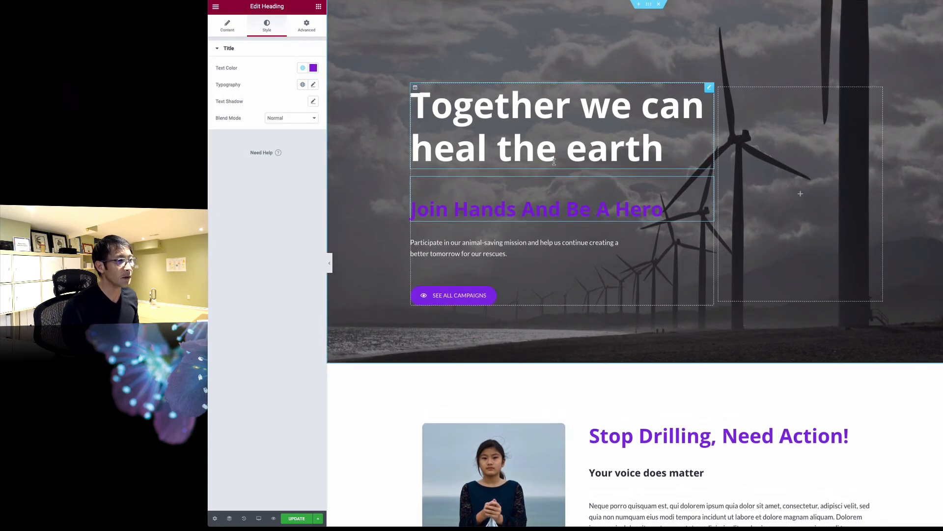
scroll(556, 164, down, 1)
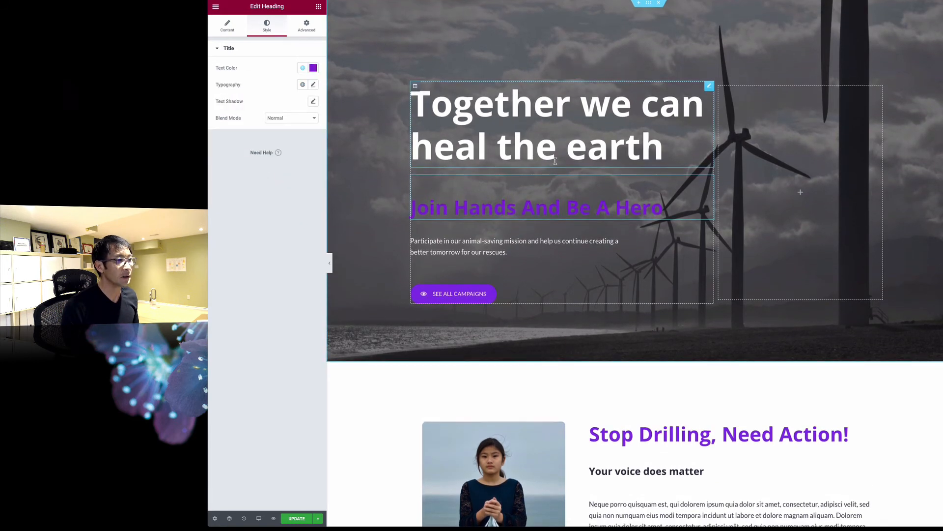
Step: Set the text color of the "Join Hands And Be A Hero" heading to the white global color Saved Color #8
click(313, 68)
click(303, 68)
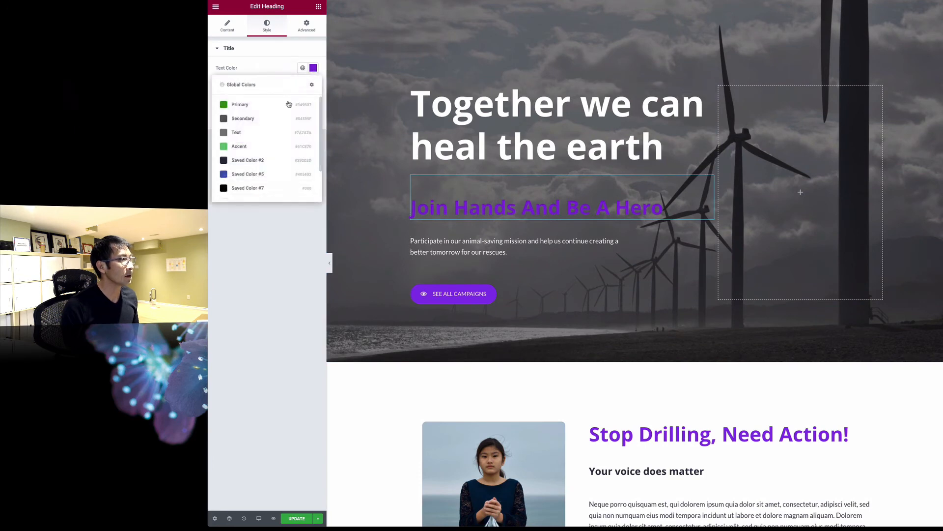
click(269, 162)
Step: Set the primary color of the heart icon above "Volunteers" to the magenta global color New Item #6
scroll(469, 172, down, 10)
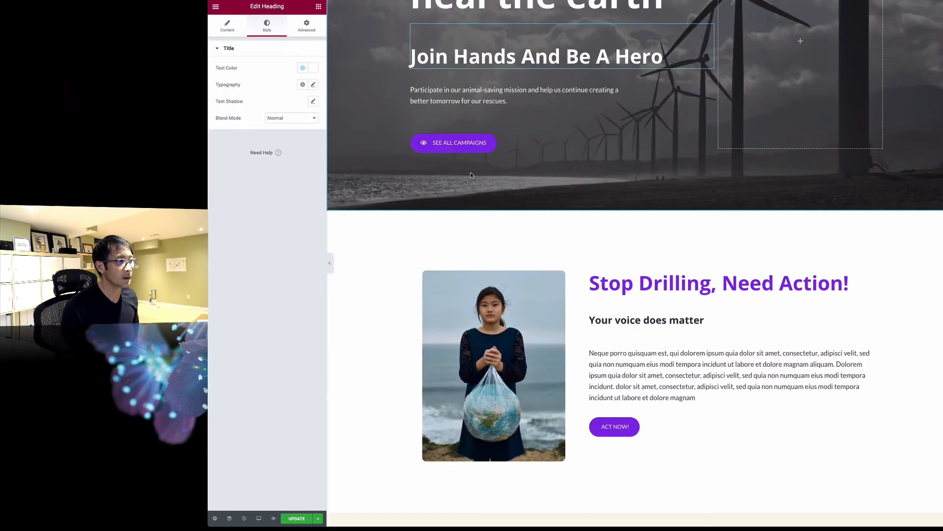
scroll(471, 175, down, 20)
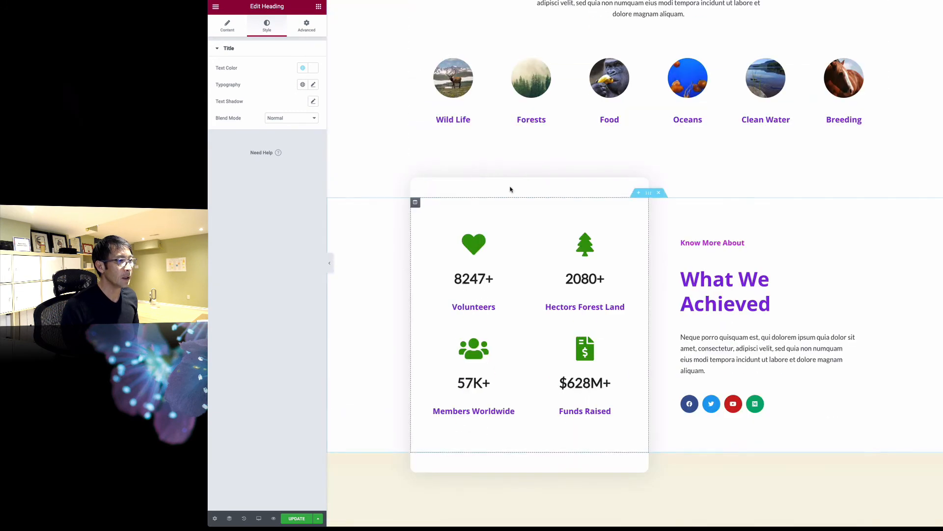
click(473, 244)
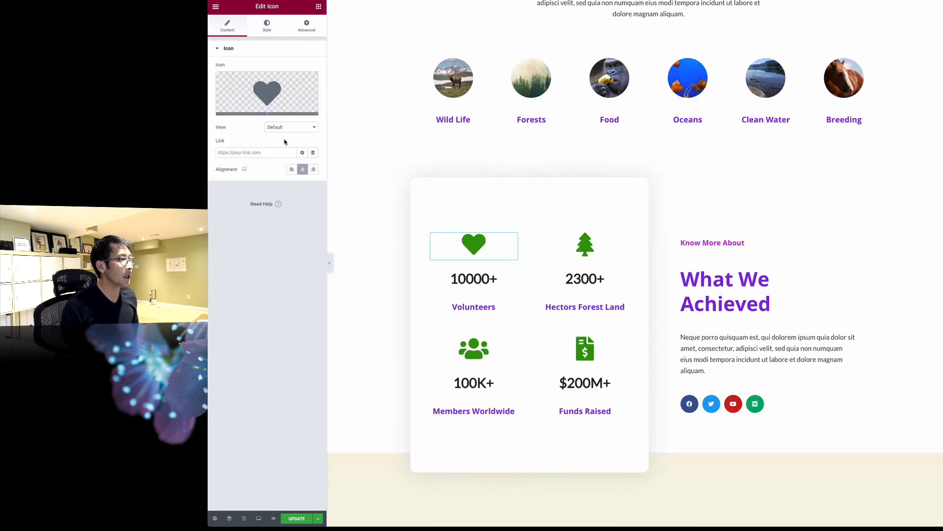
click(266, 26)
click(304, 84)
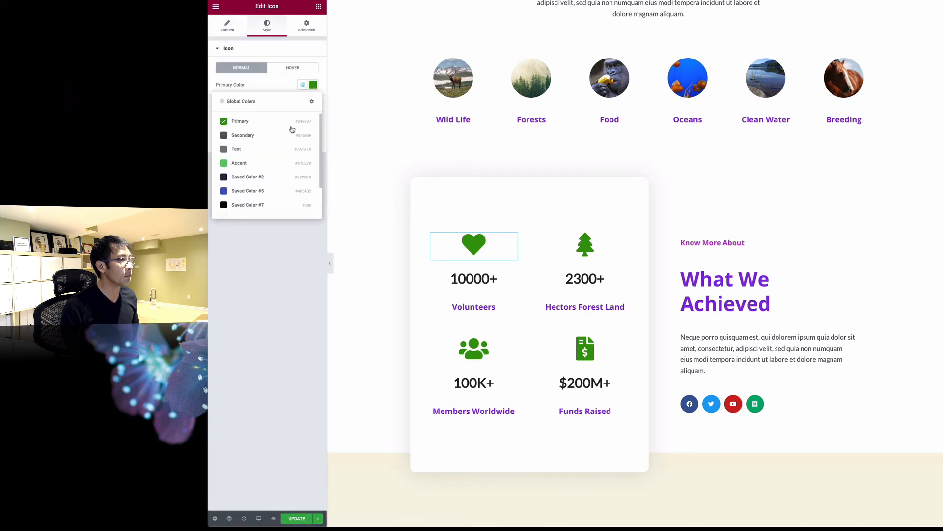
scroll(270, 187, down, 2)
click(270, 207)
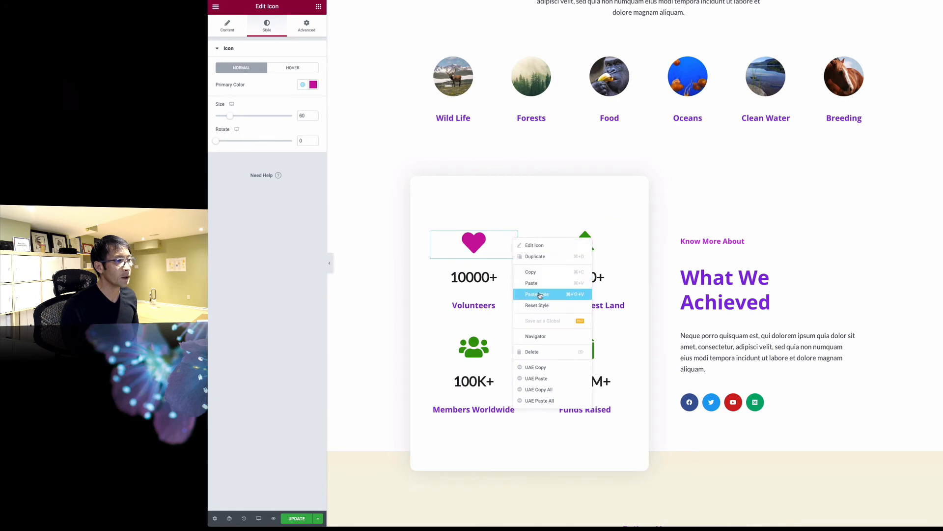
Step: Copy the heart icon and paste its style onto the tree, members and funds document icons
click(537, 273)
right_click(599, 248)
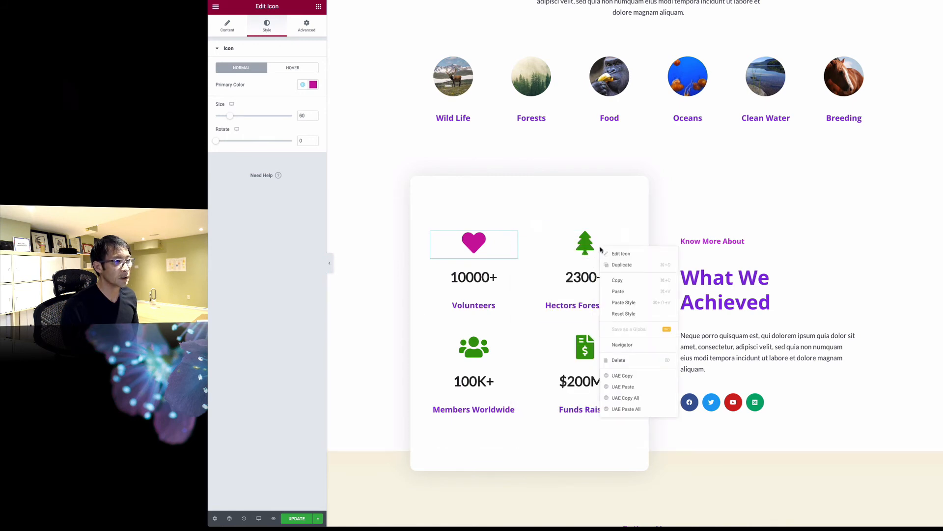
click(624, 304)
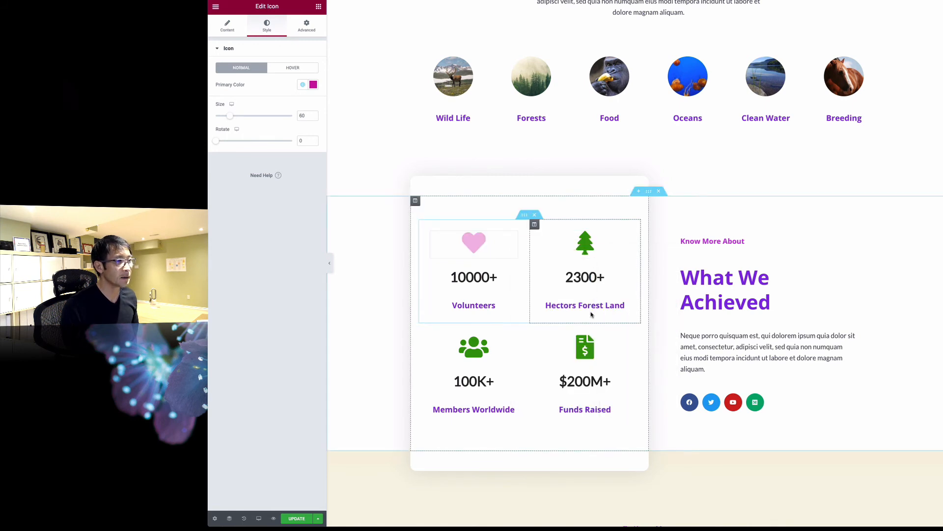
right_click(496, 352)
click(532, 411)
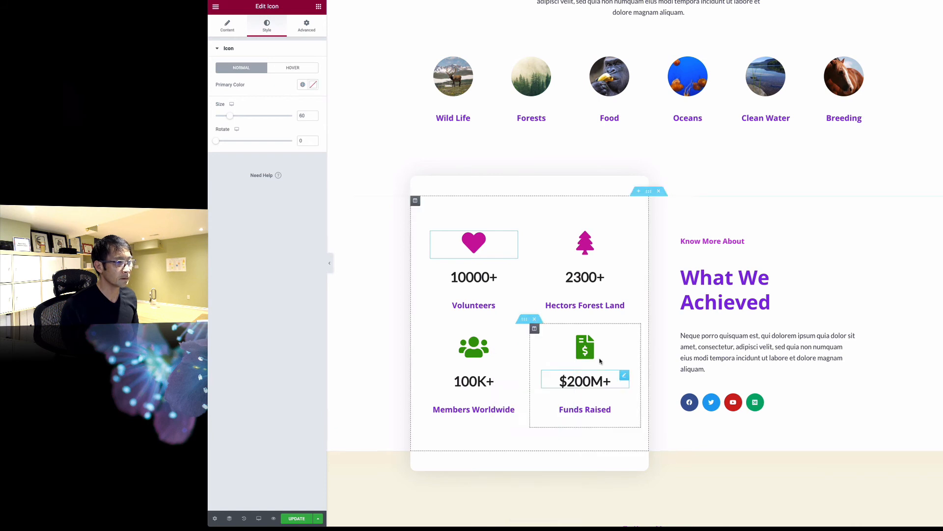
right_click(602, 354)
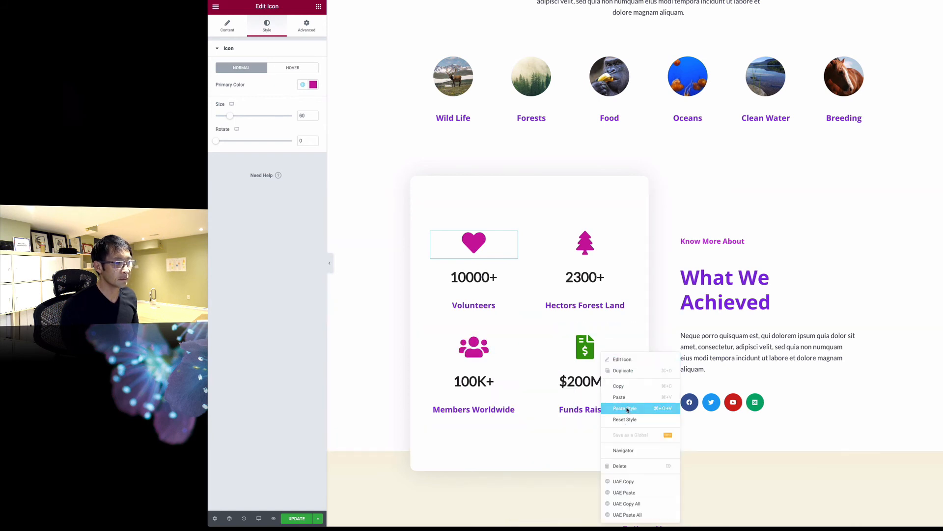
click(627, 408)
Step: Set the color of the divider above the Documentary video to the magenta global color New Item #6
scroll(660, 320, down, 1)
scroll(660, 320, down, 5)
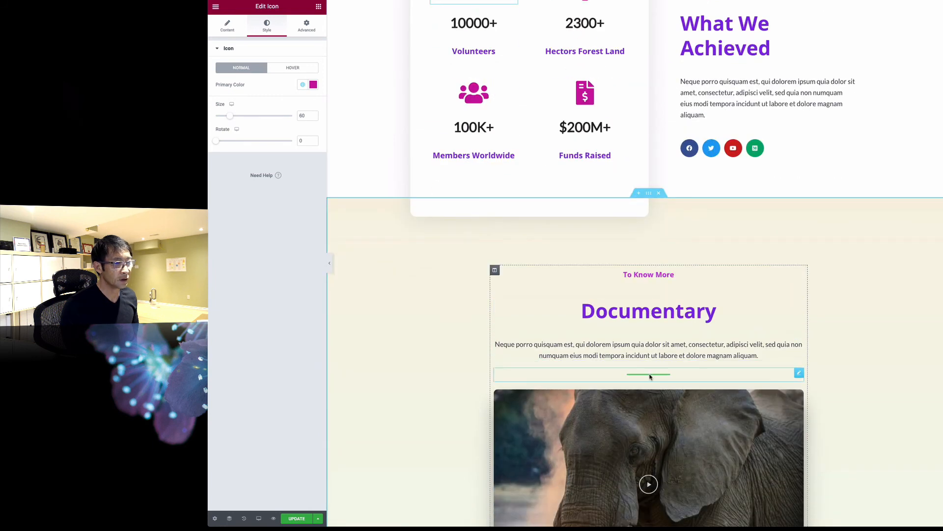
click(658, 377)
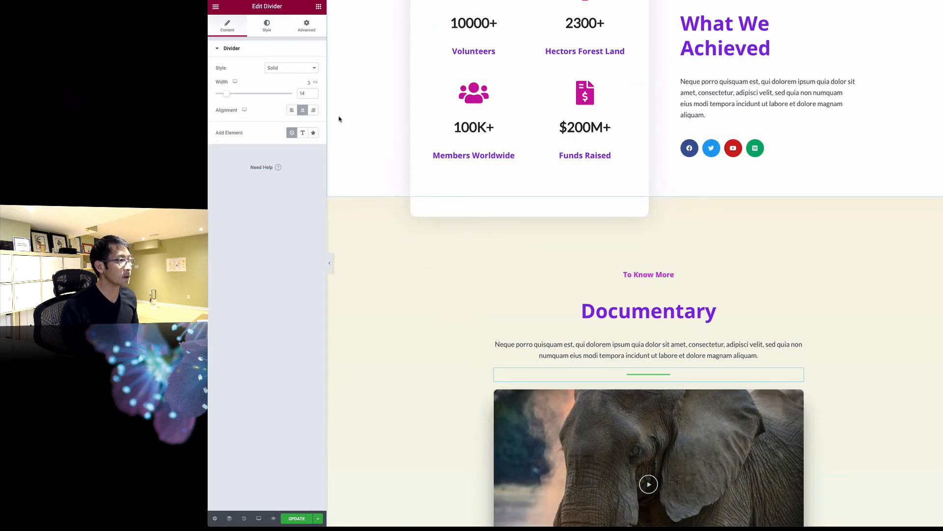
click(303, 68)
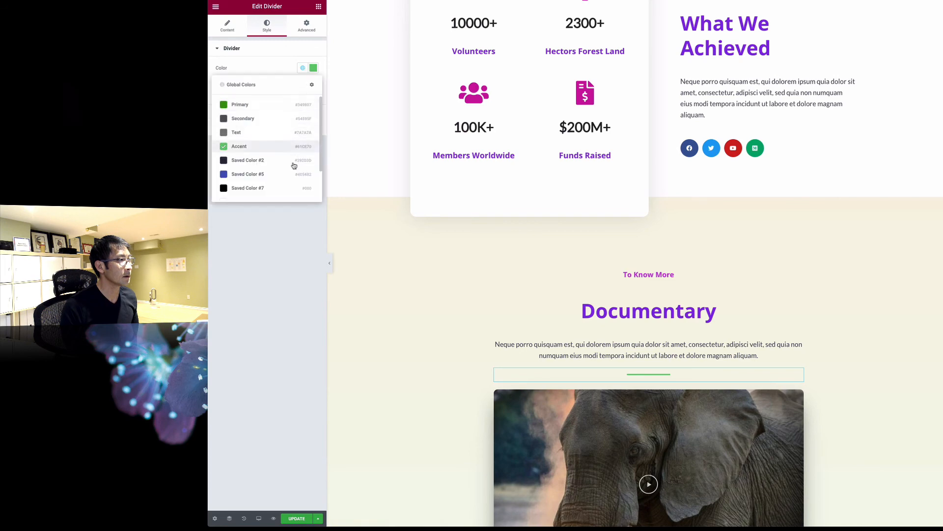
scroll(295, 167, down, 2)
click(301, 190)
Step: Switch the background overlay of the "Together we can heal the earth" hero section to a gradient
scroll(537, 264, down, 4)
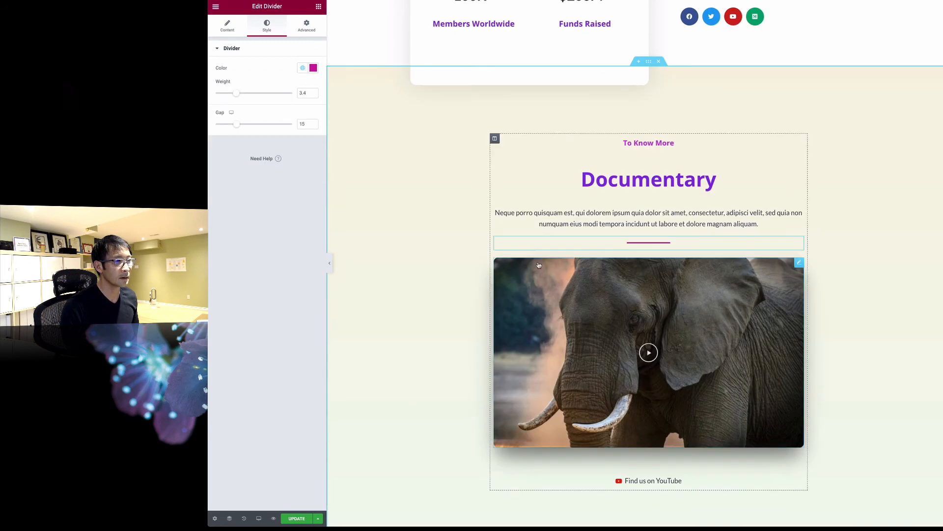
scroll(535, 261, up, 5)
scroll(534, 261, up, 8)
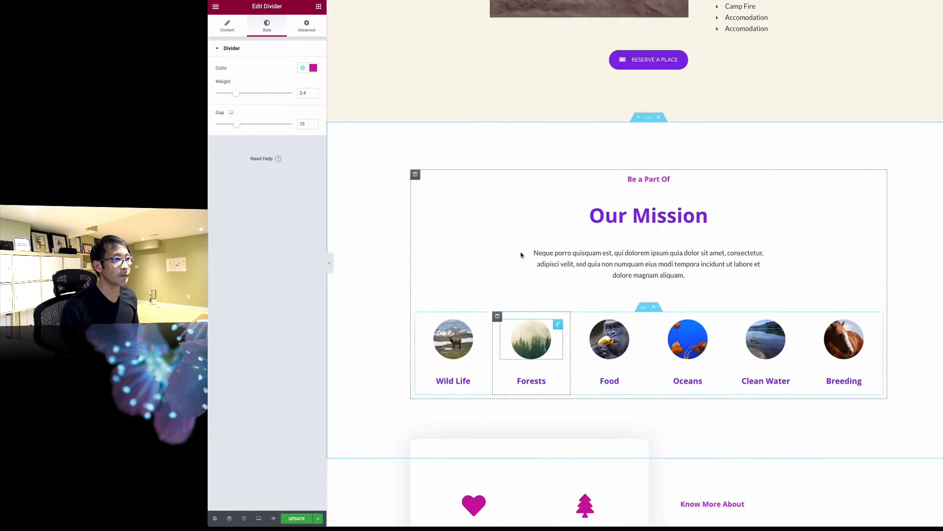
scroll(521, 253, up, 3)
scroll(519, 252, up, 12)
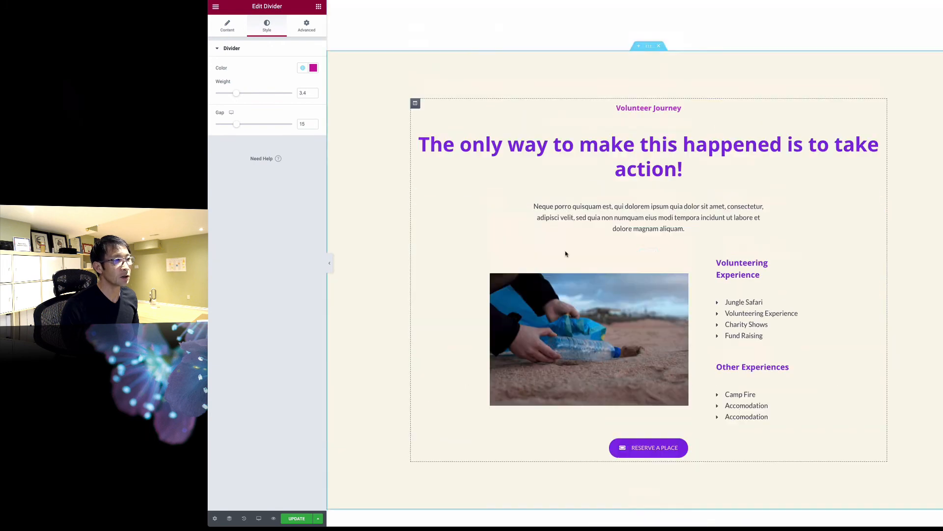
scroll(563, 251, up, 3)
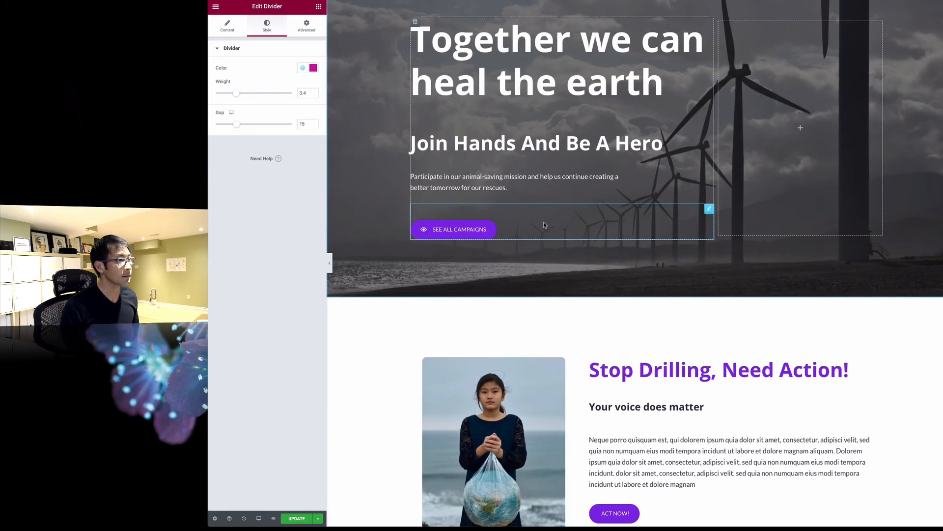
scroll(529, 232, up, 1)
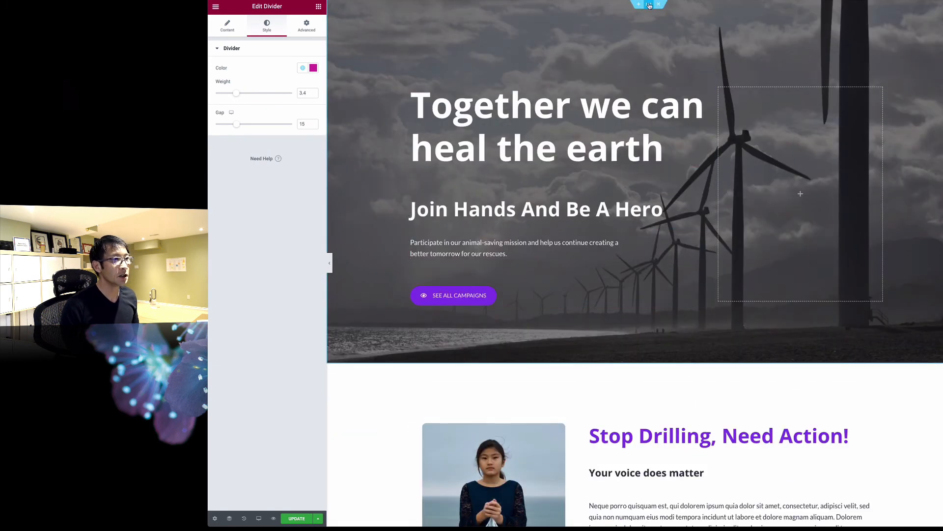
click(518, 52)
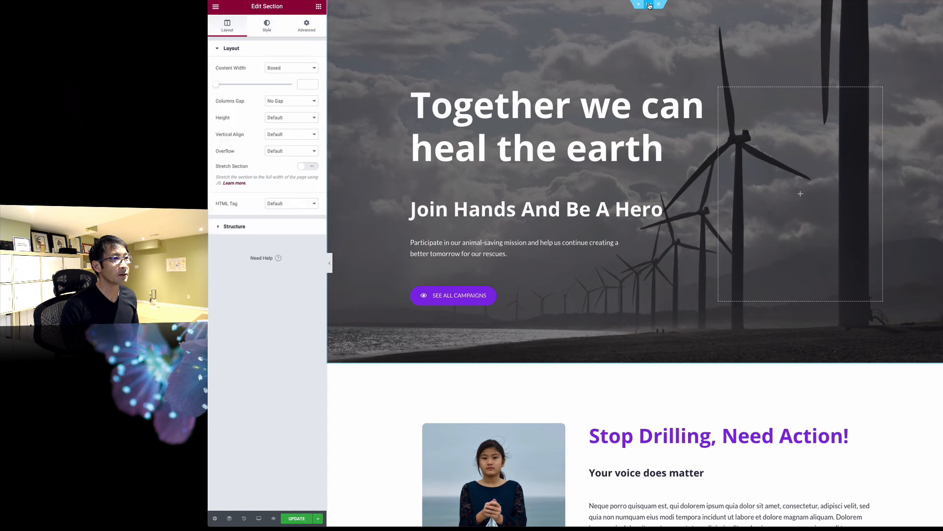
click(268, 28)
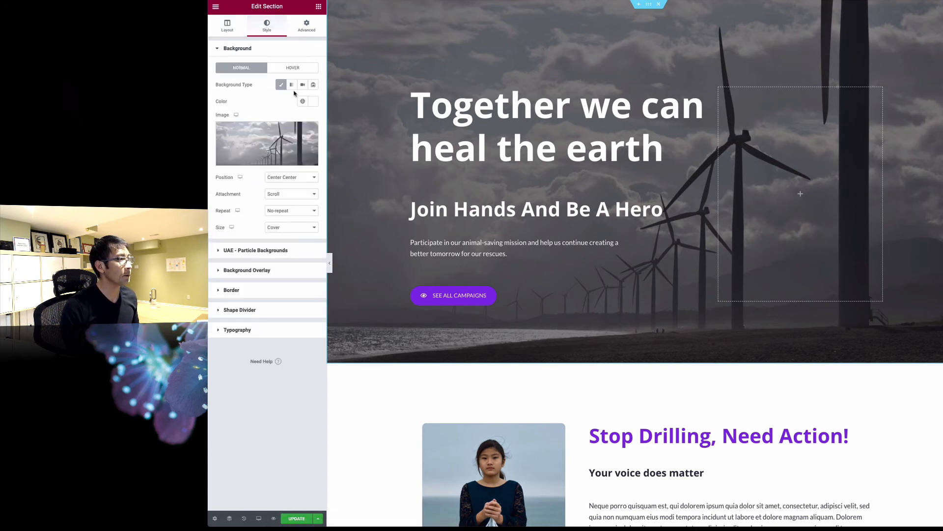
click(266, 270)
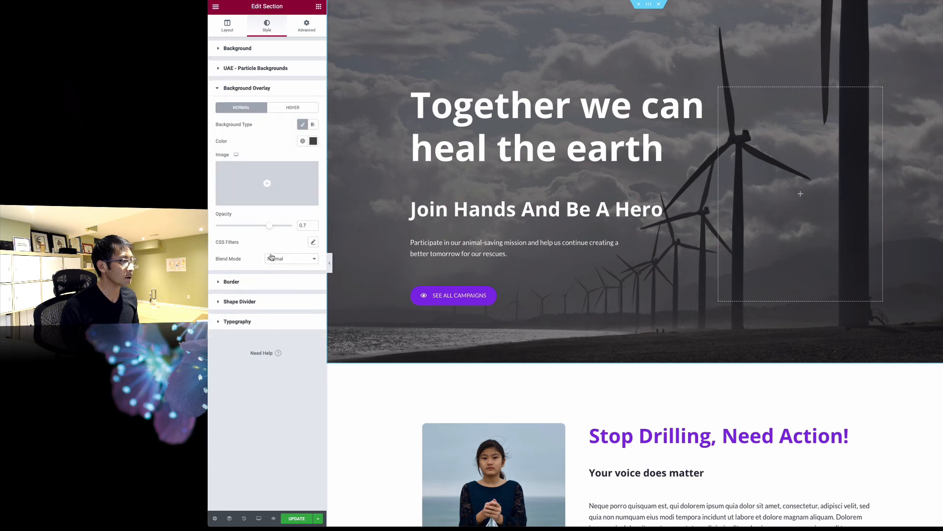
click(311, 126)
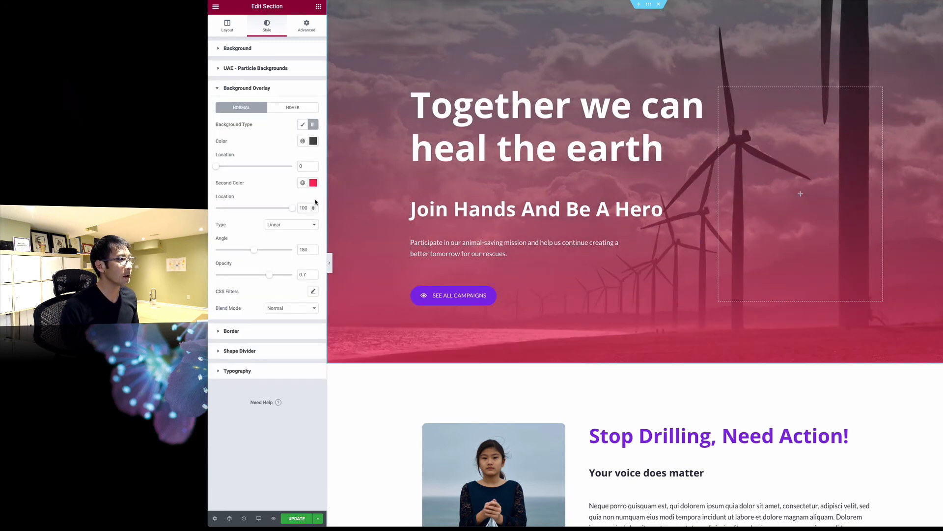
Step: Set the overlay gradient's second color to the global color New Item #6 and its angle to 110
click(302, 183)
scroll(281, 253, down, 3)
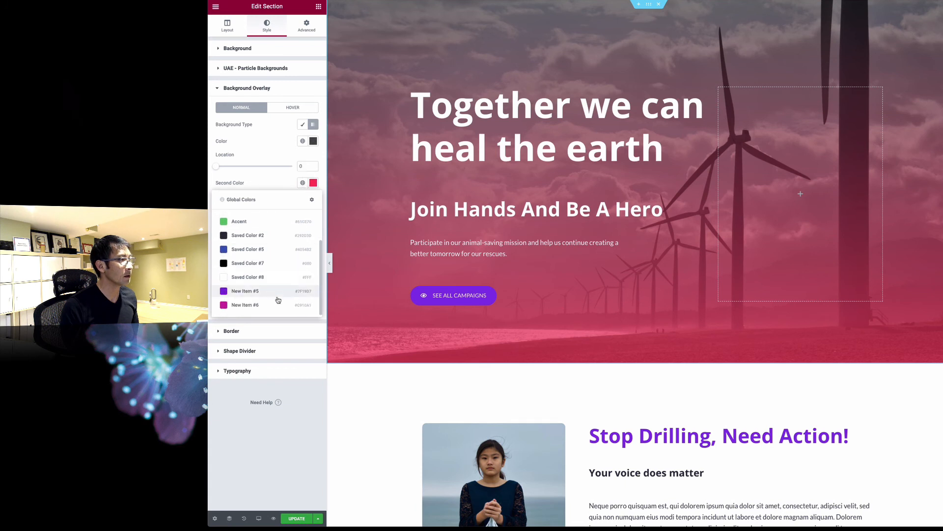
click(280, 306)
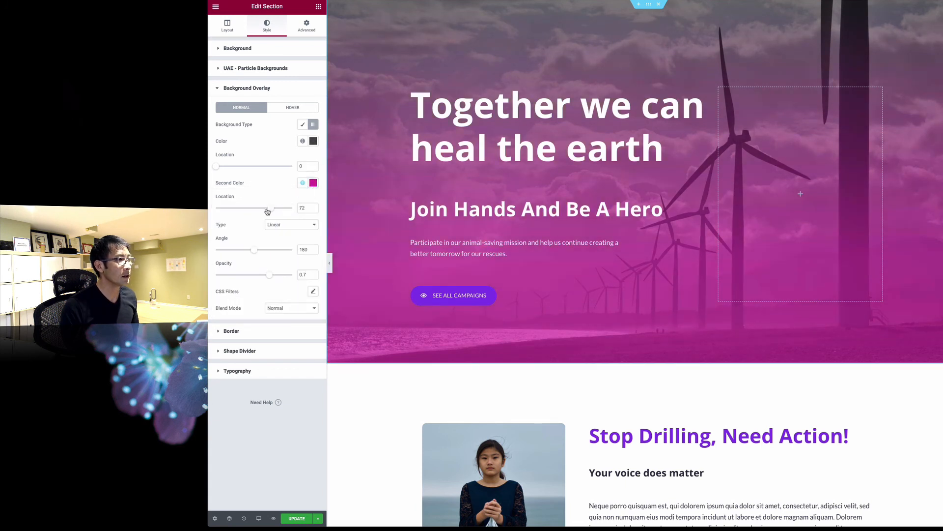
mouse_move(254, 249)
mouse_down()
mouse_move(270, 252)
mouse_move(239, 251)
mouse_up()
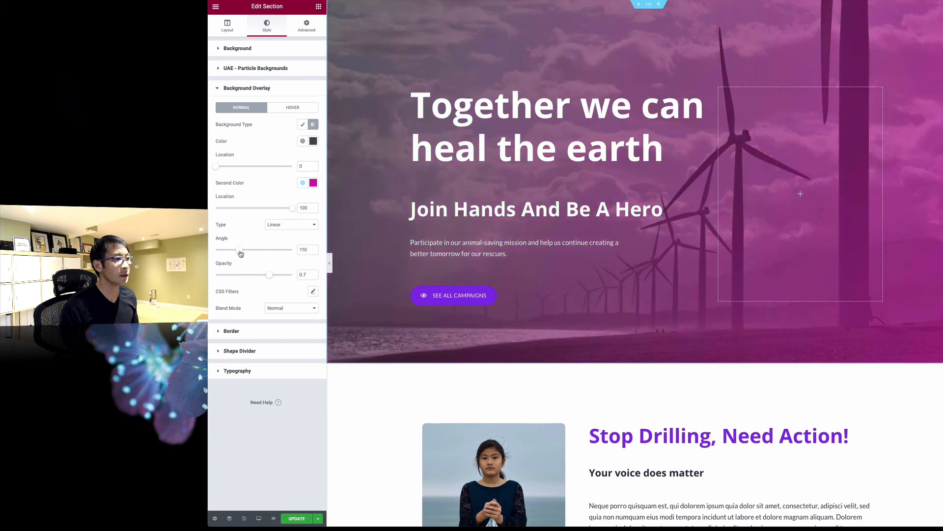
scroll(439, 260, down, 2)
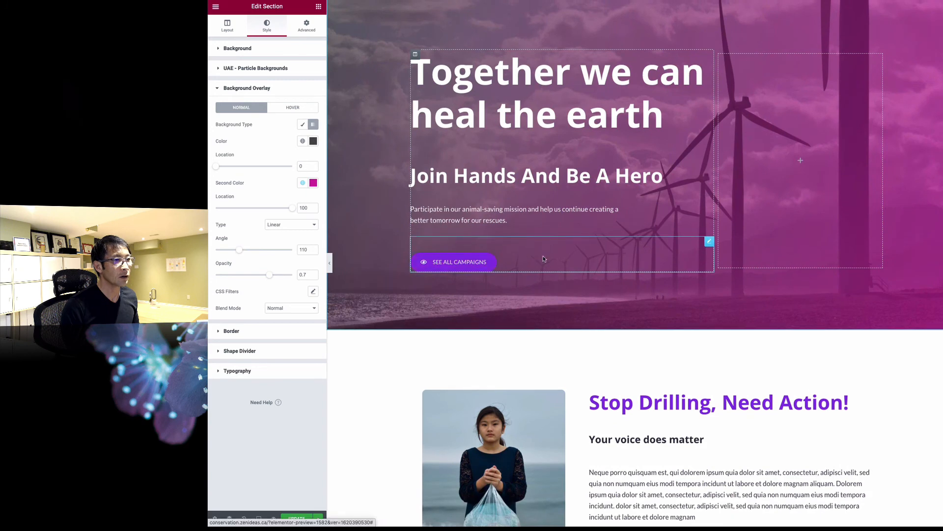
Step: Update the page to save the hero overlay changes and open the page preview
scroll(523, 267, up, 2)
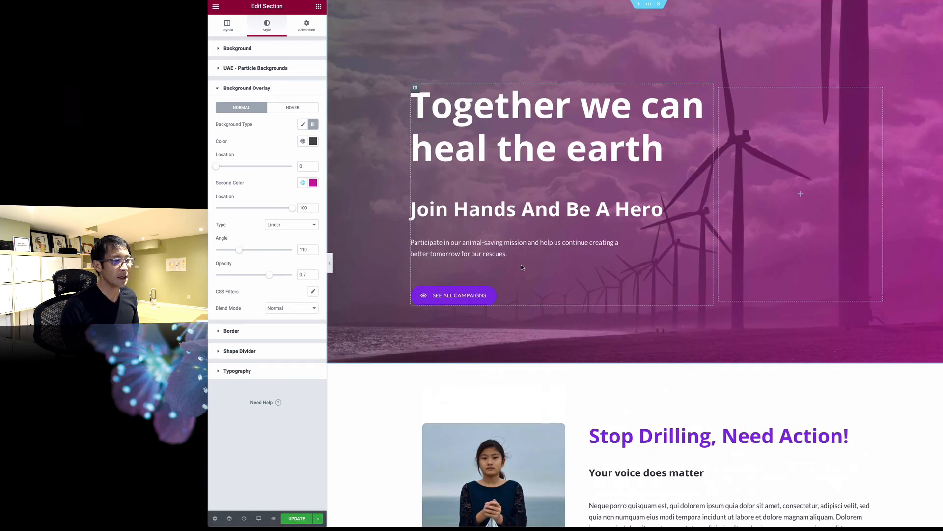
scroll(503, 264, down, 2)
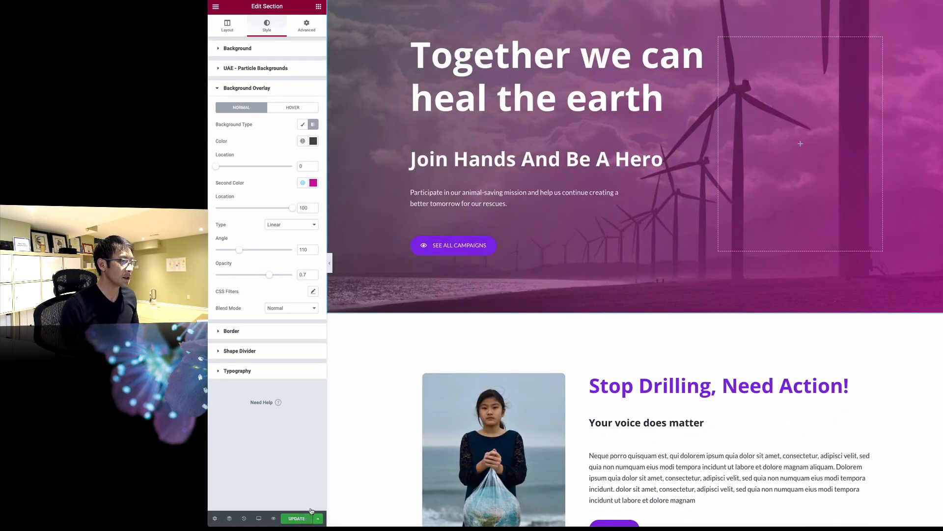
click(216, 6)
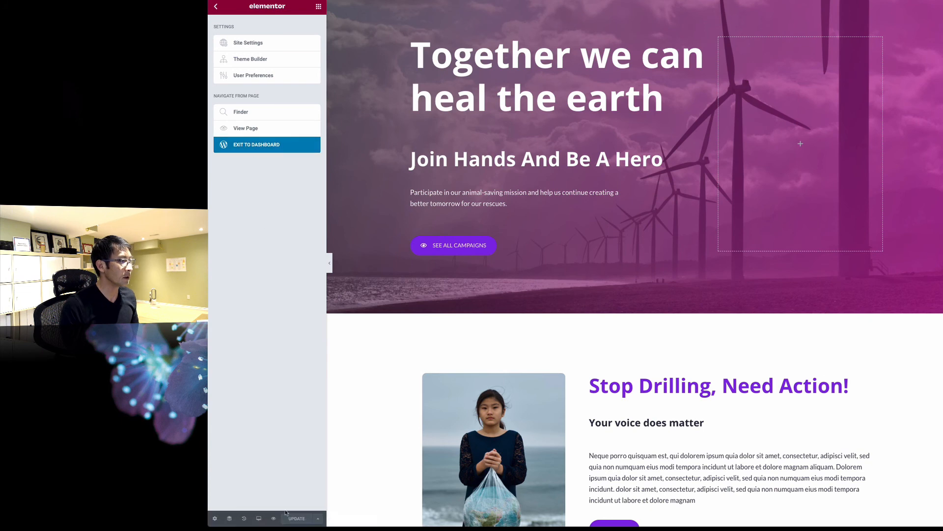
click(274, 520)
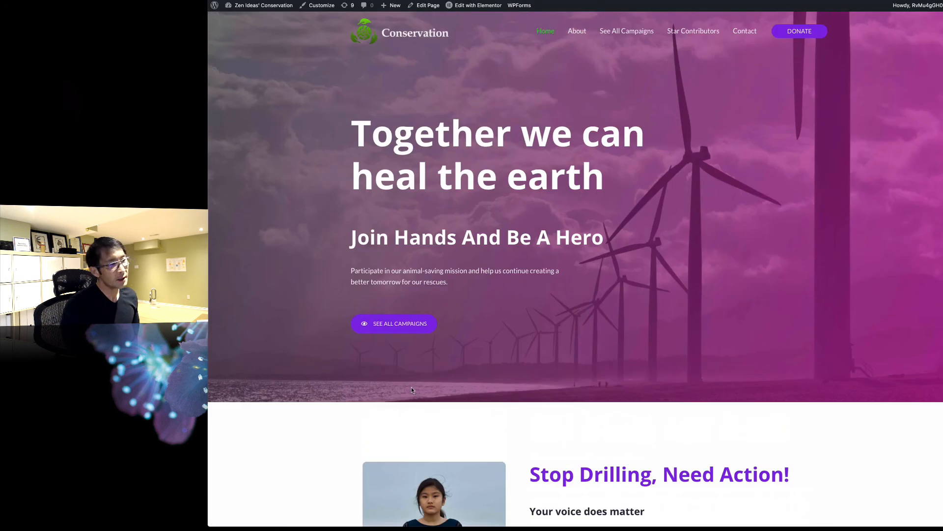
Step: Examine the new purple and magenta colors in the previewed page's hero and "Stop Drilling, Need Action!" sections
scroll(411, 388, down, 1)
scroll(412, 382, down, 1)
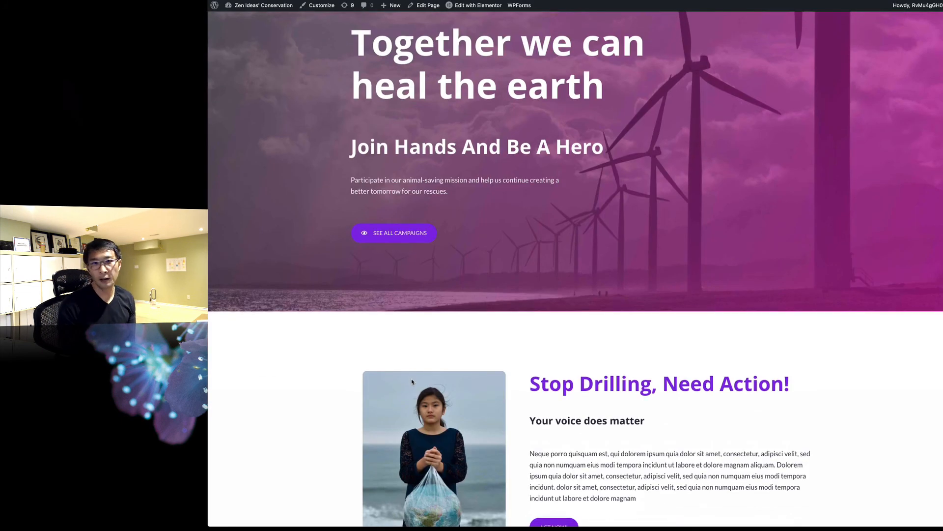
scroll(413, 381, down, 1)
scroll(413, 382, up, 1)
scroll(413, 381, down, 1)
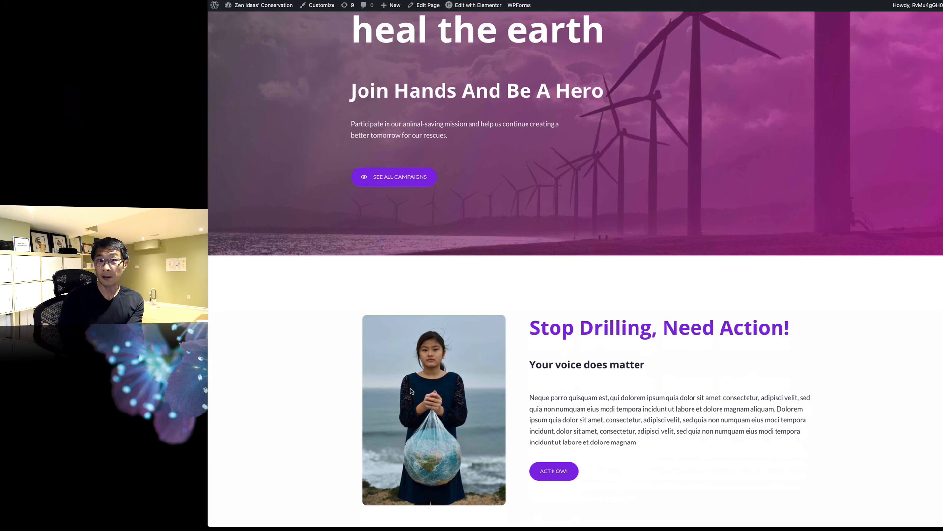
scroll(465, 392, down, 2)
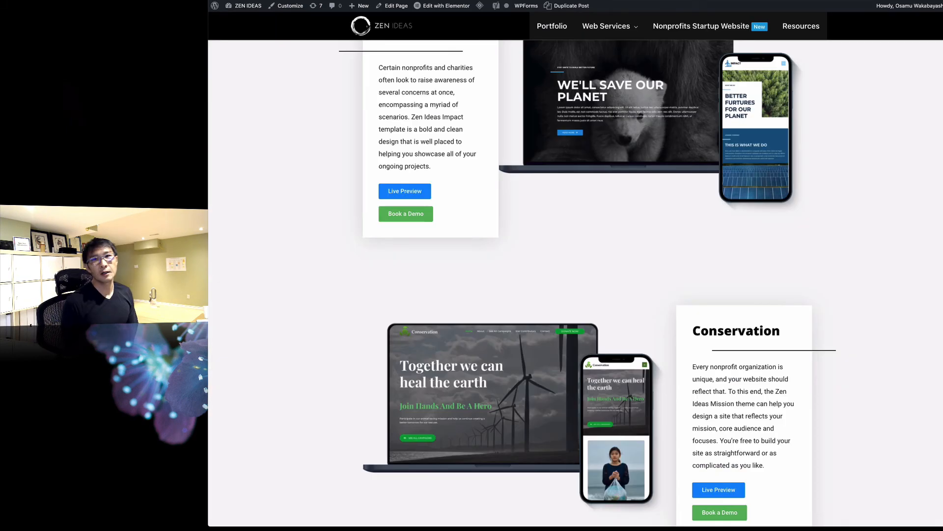